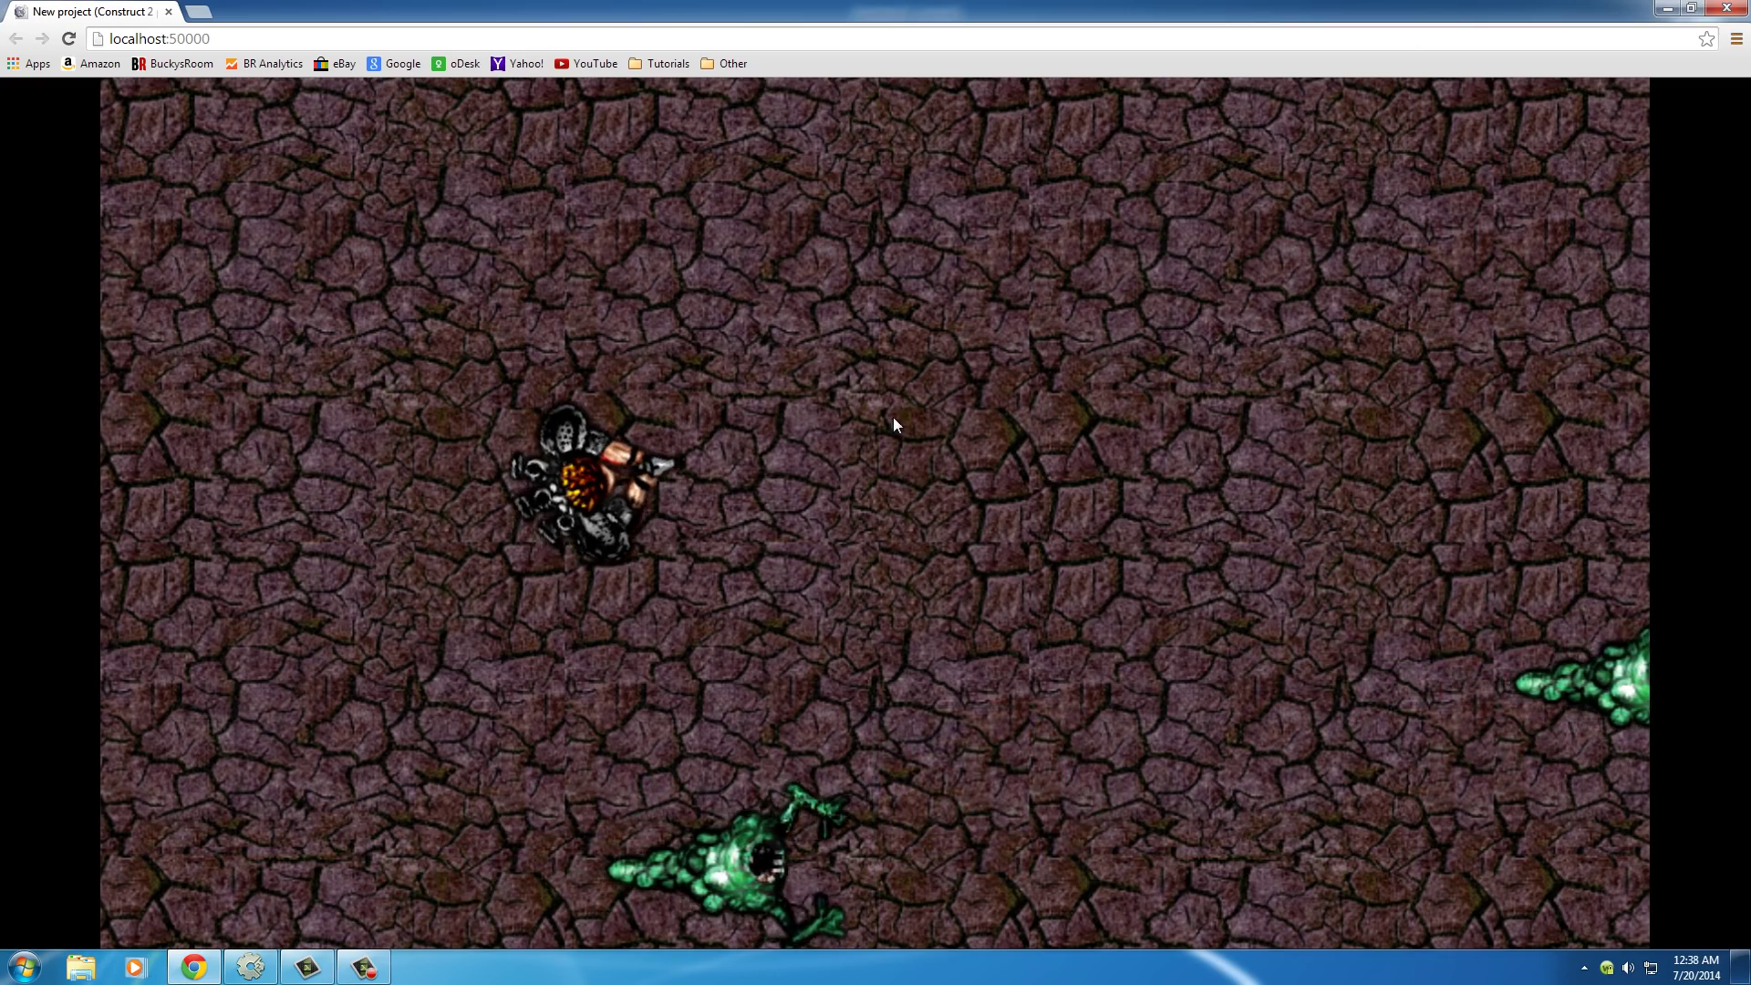
# Test the running game preview by moving the player and firing bullets in several directions, and close the preview
pyautogui.press('Right')
pyautogui.click(1116, 339)
pyautogui.click(1116, 339)
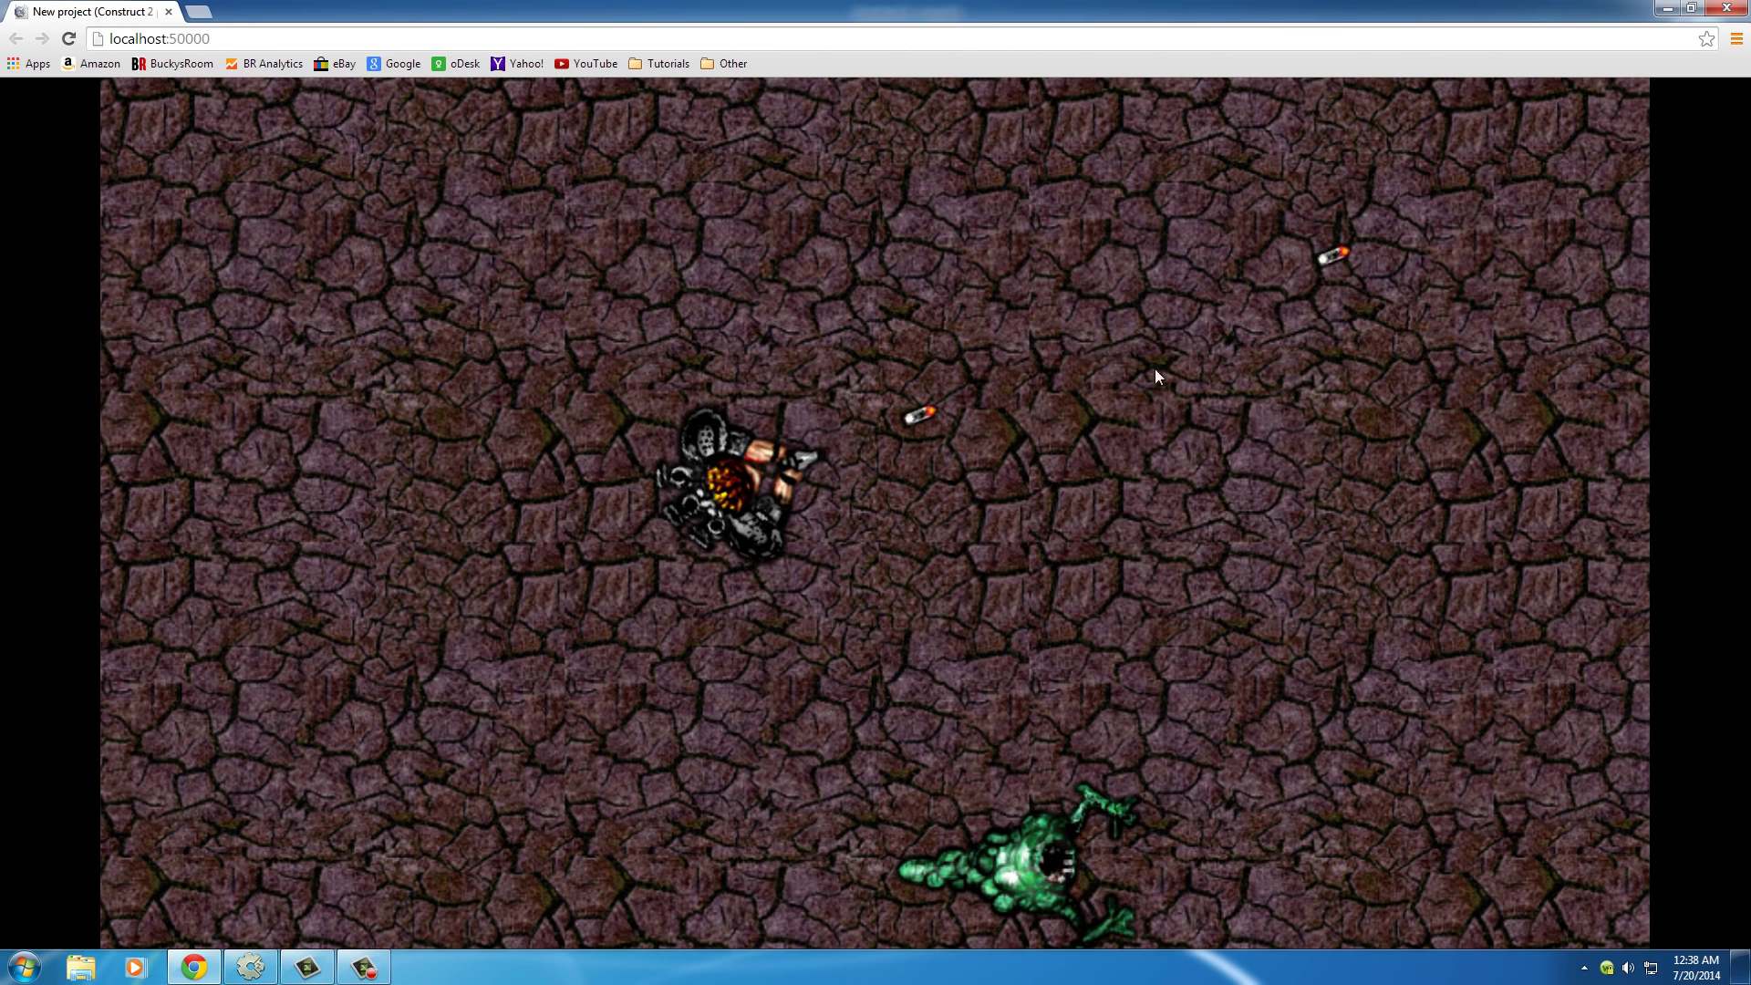
pyautogui.click(1157, 378)
pyautogui.click(1167, 419)
pyautogui.click(1167, 420)
pyautogui.click(1166, 419)
pyautogui.click(1166, 419)
pyautogui.click(1166, 420)
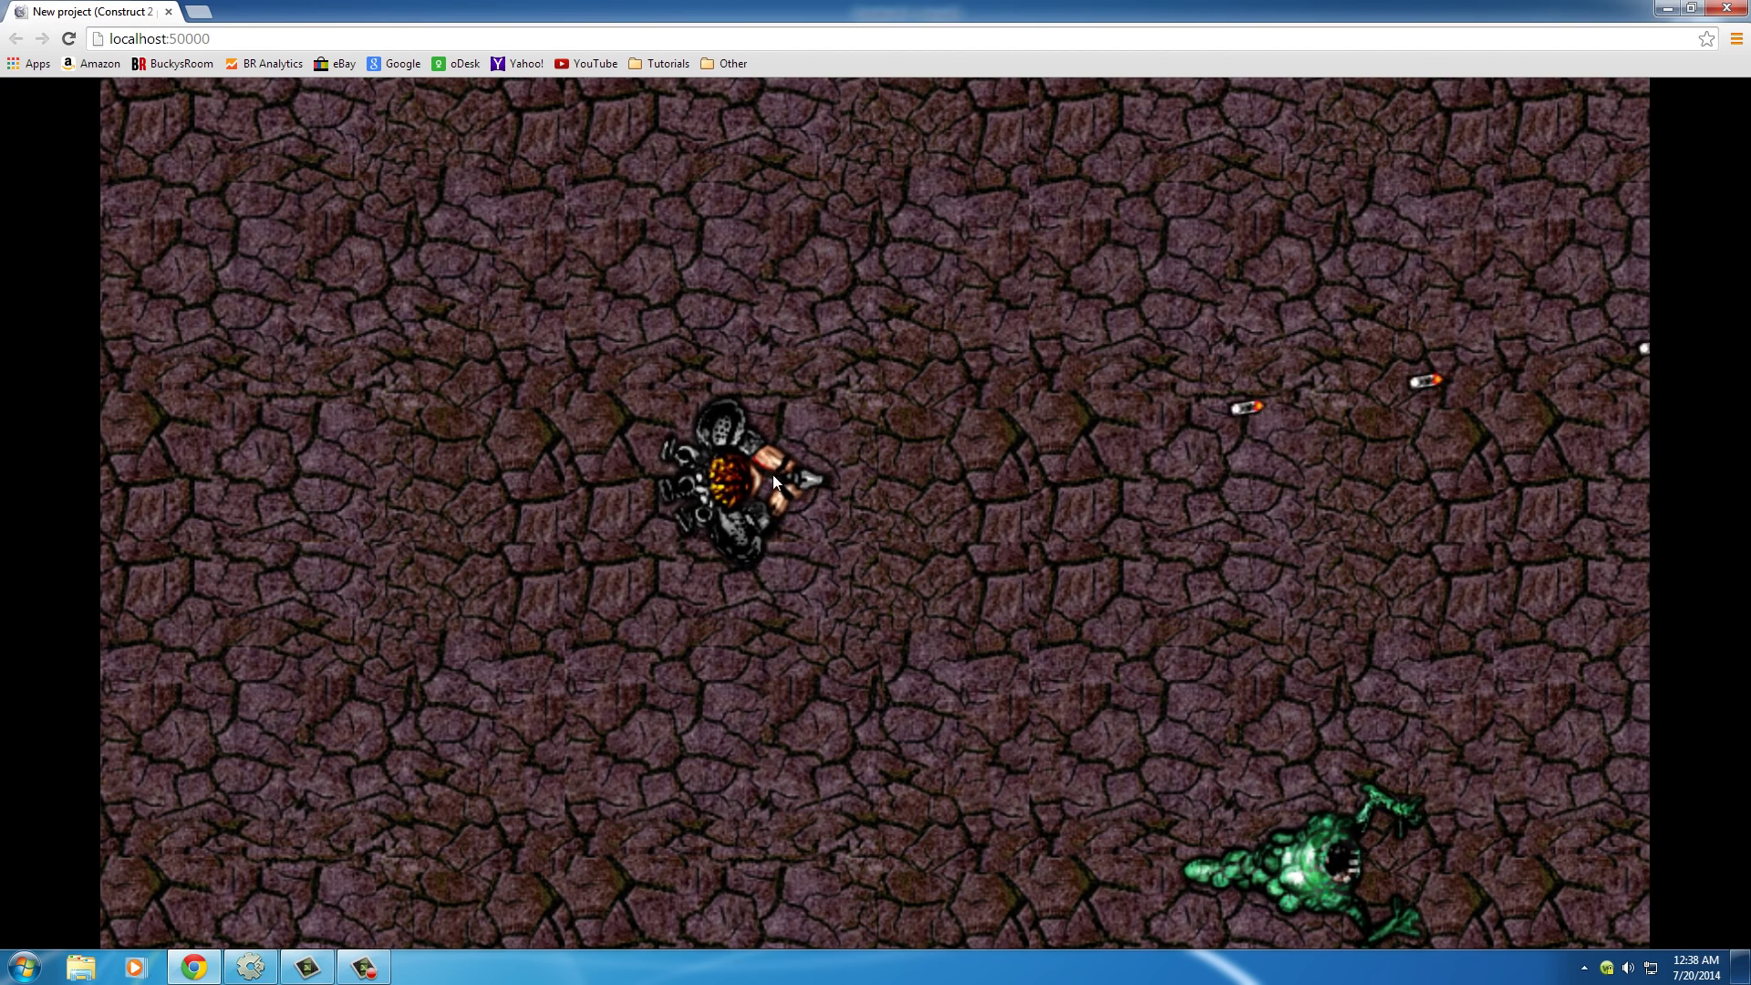
pyautogui.click(1054, 514)
pyautogui.click(1054, 514)
pyautogui.click(1054, 514)
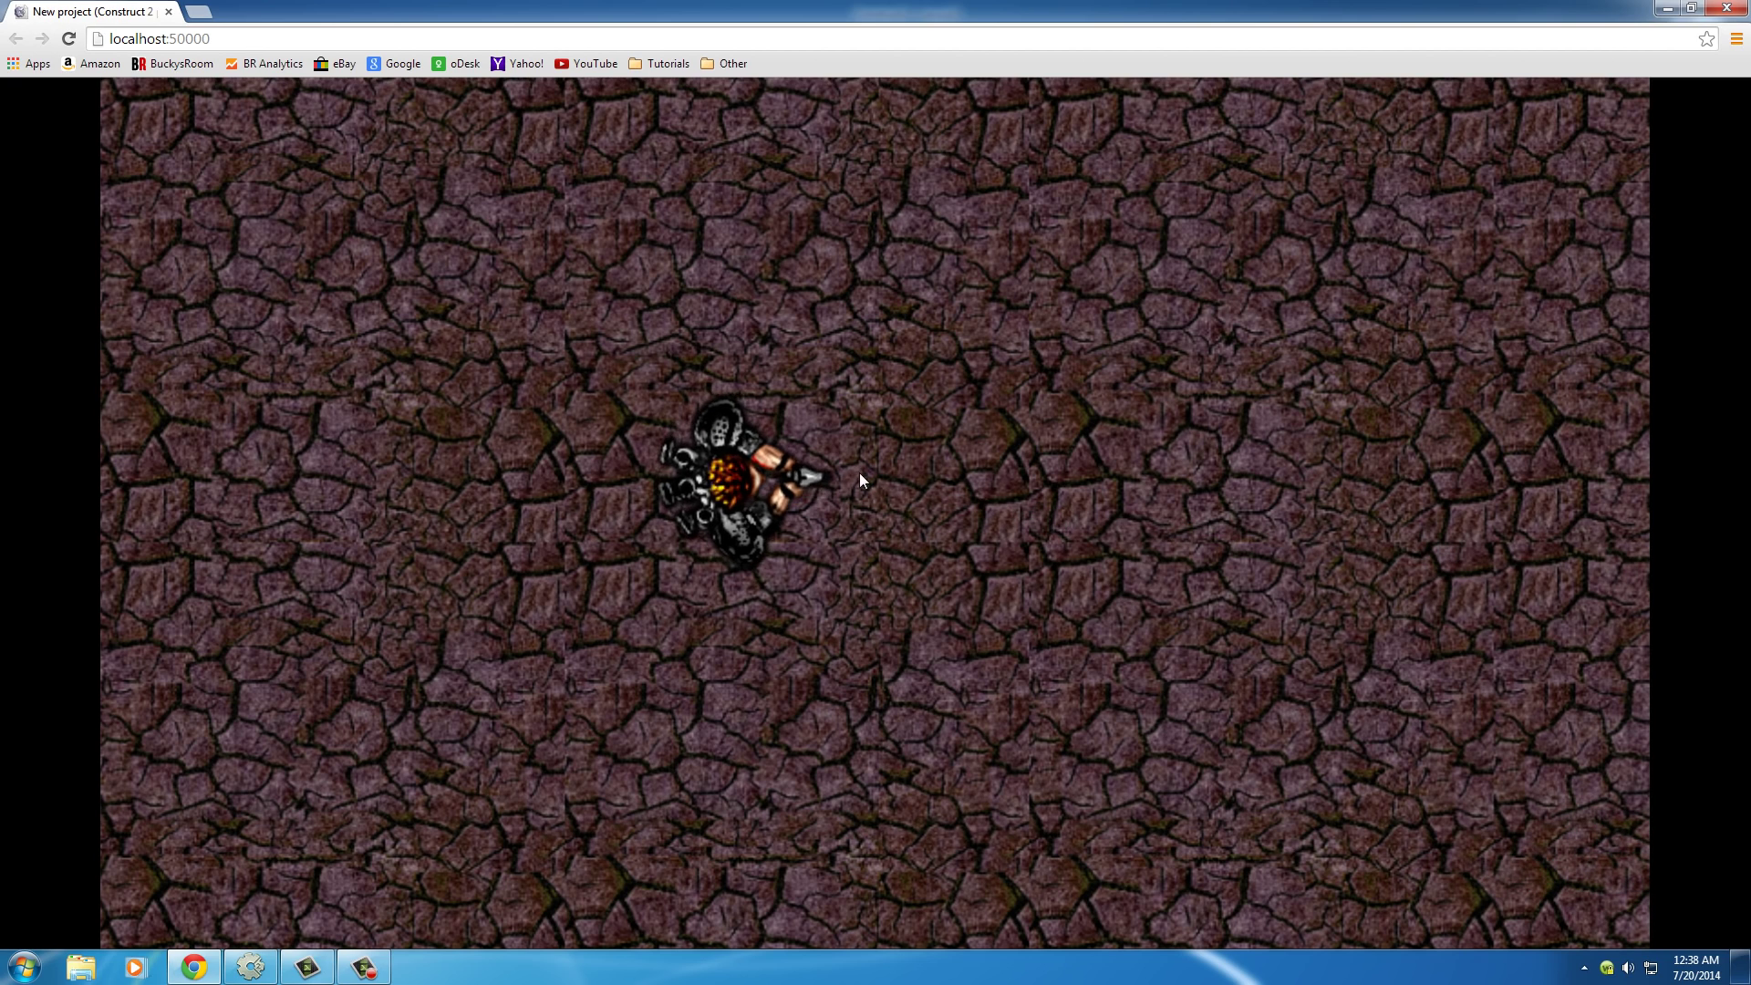
pyautogui.click(847, 409)
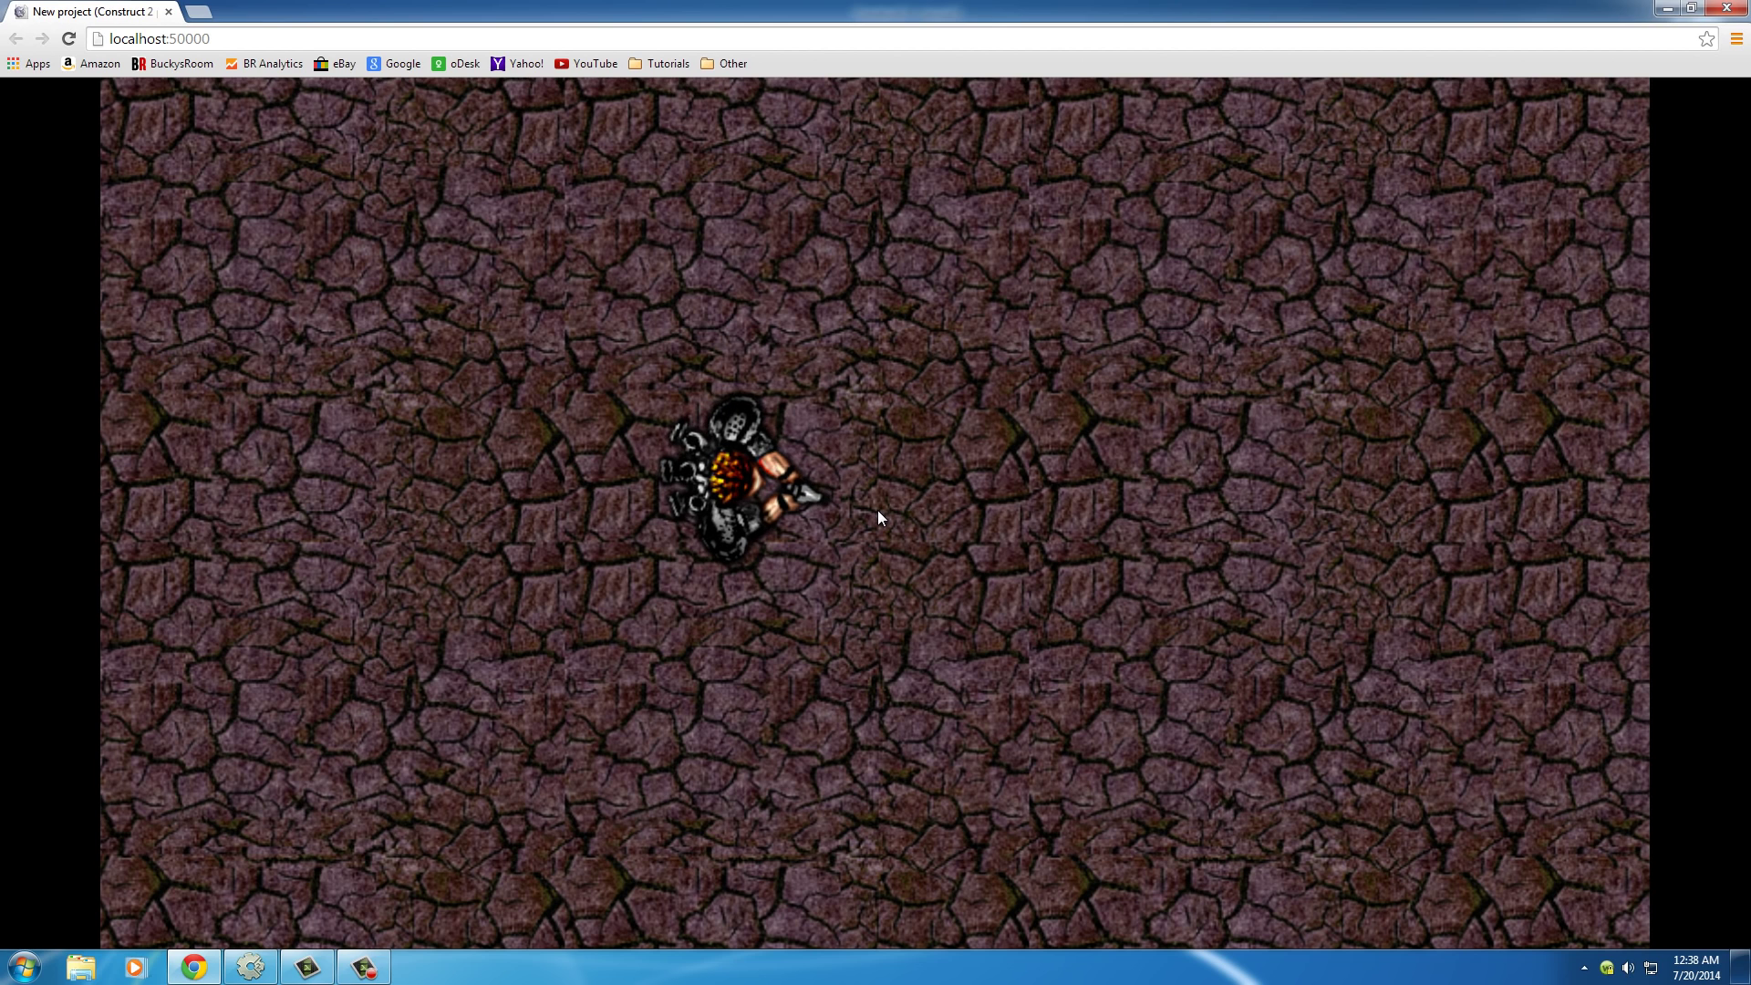
pyautogui.press('Right')
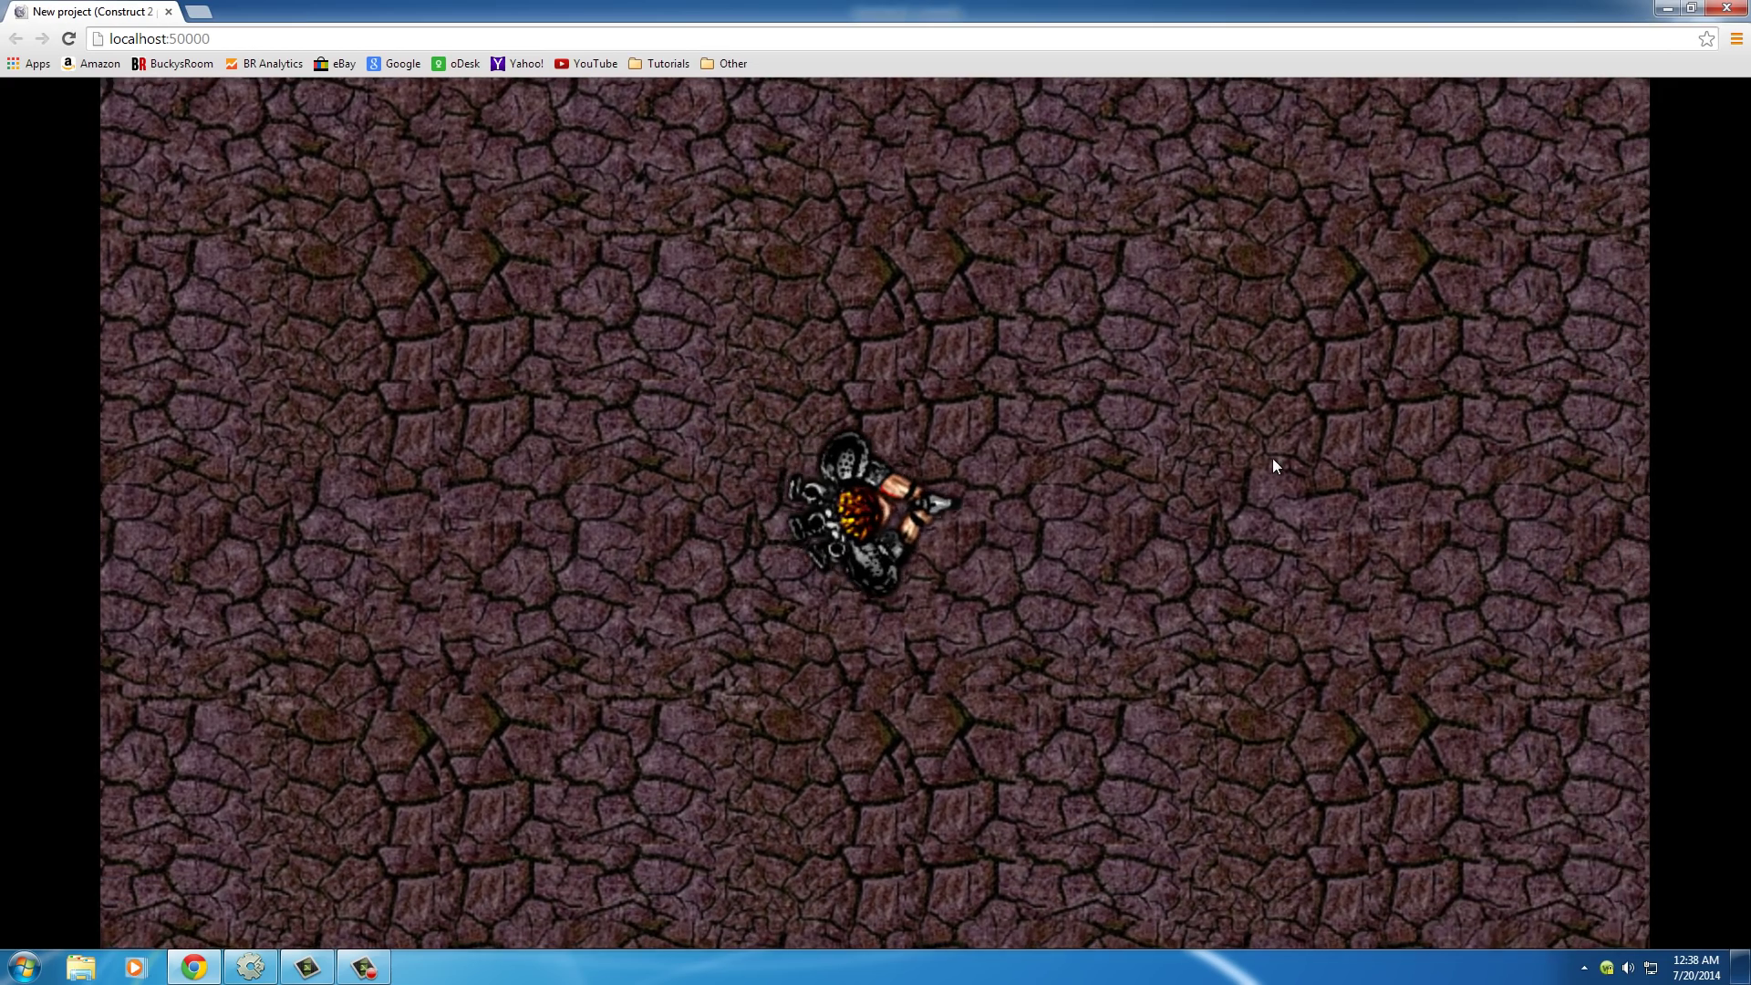
pyautogui.click(1275, 458)
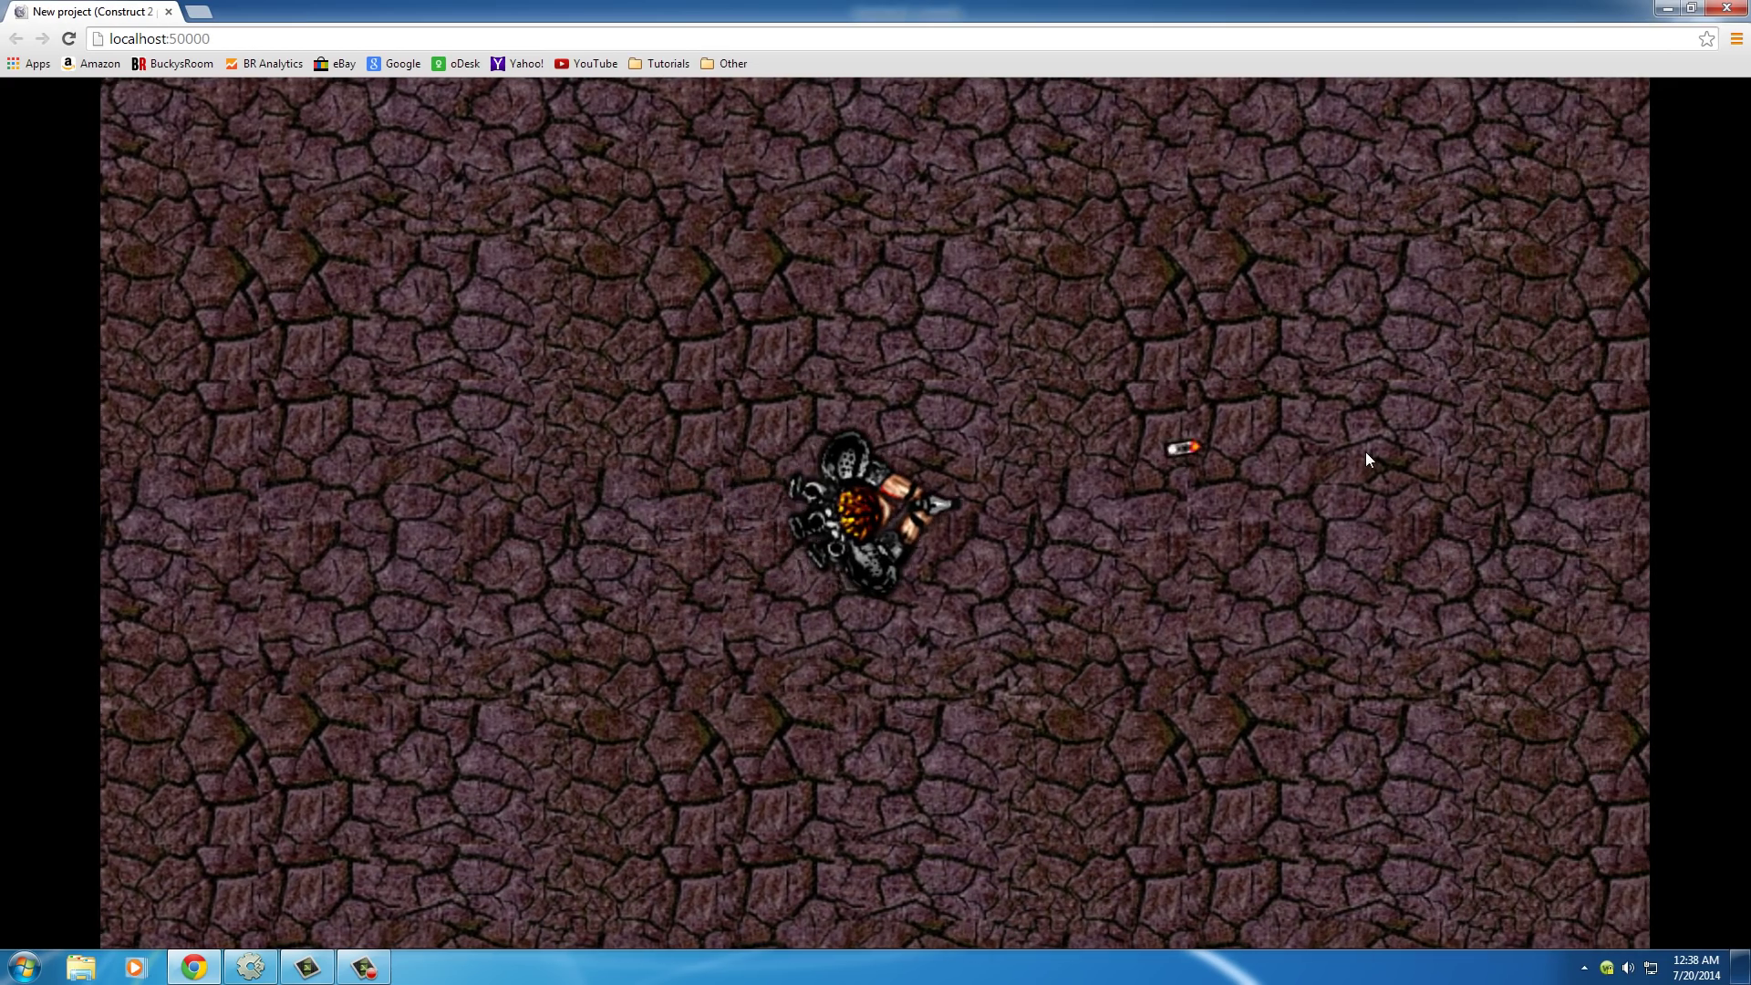
pyautogui.click(1363, 460)
pyautogui.click(1360, 499)
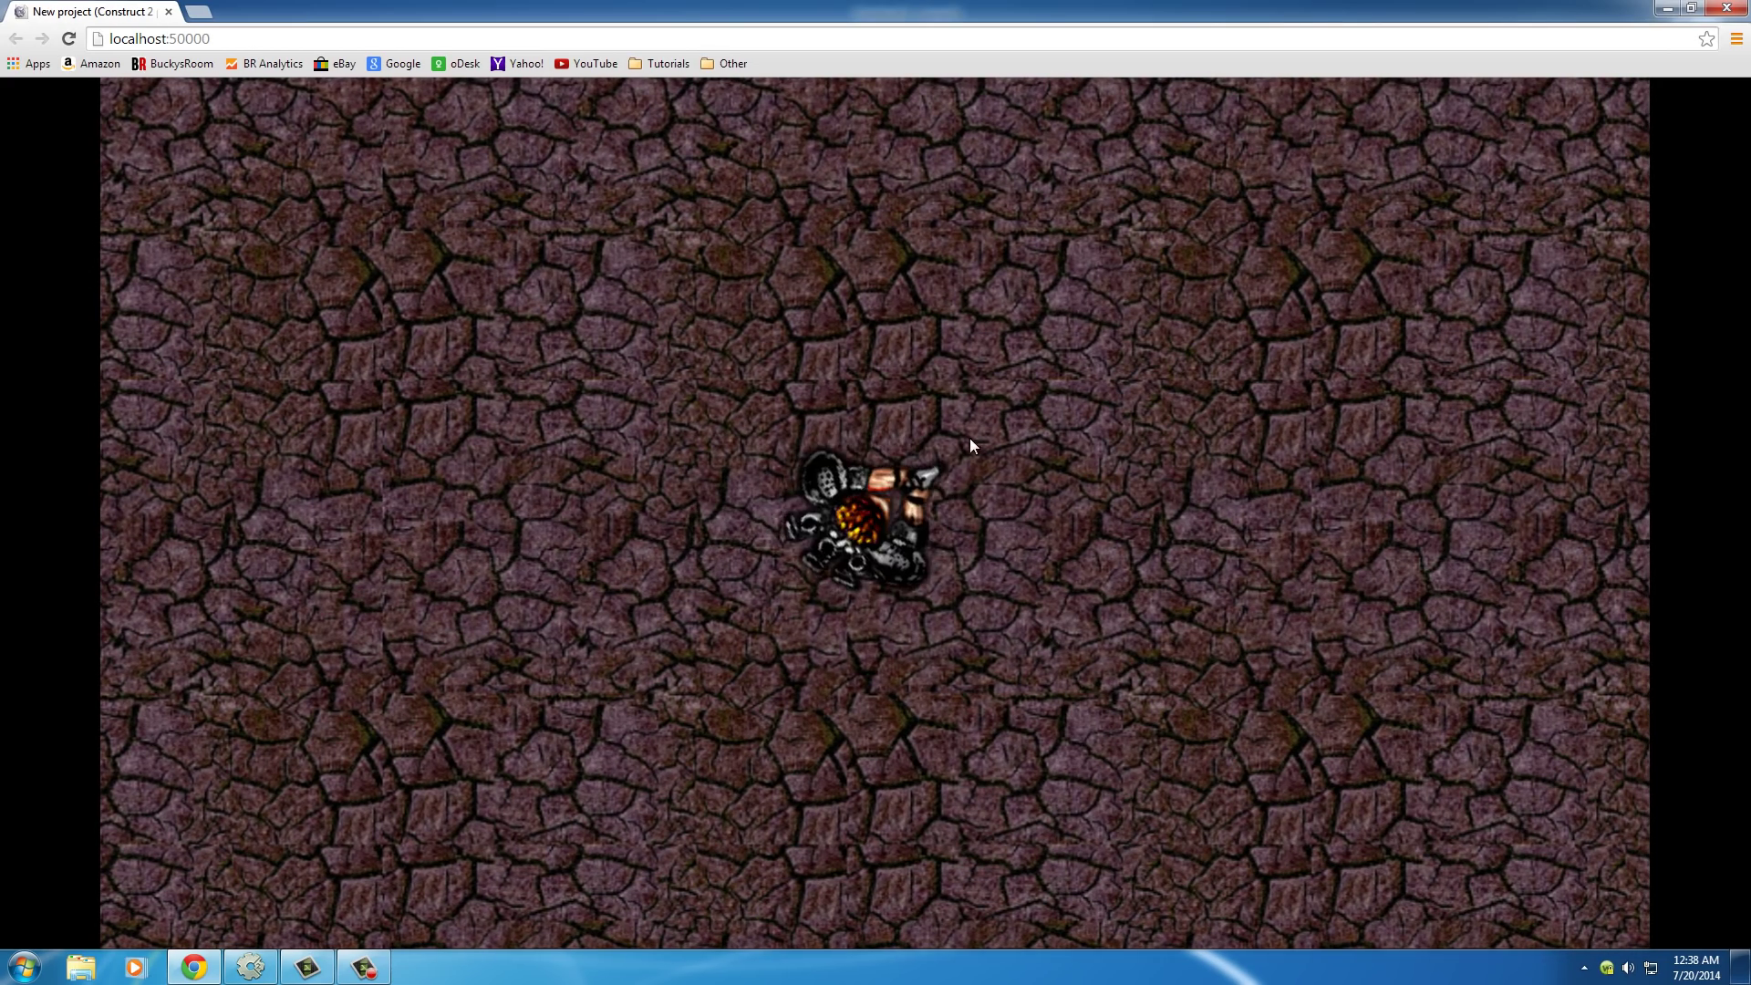
pyautogui.click(1213, 498)
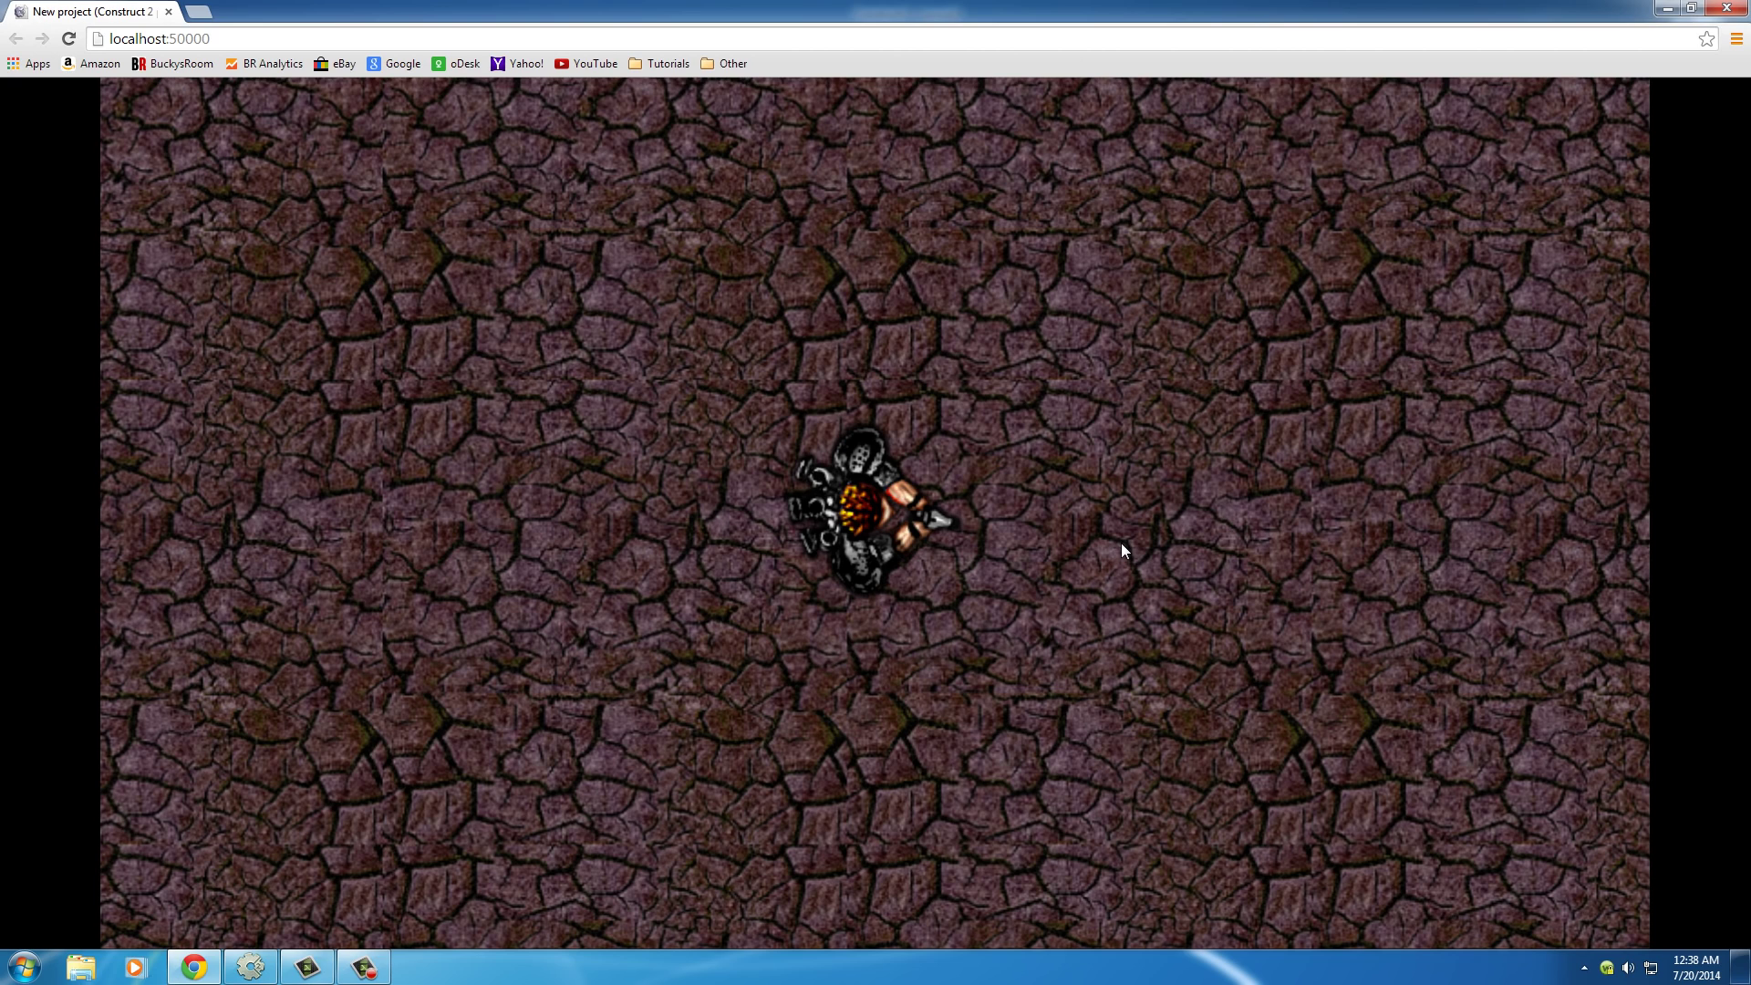
pyautogui.click(1261, 550)
pyautogui.click(1266, 549)
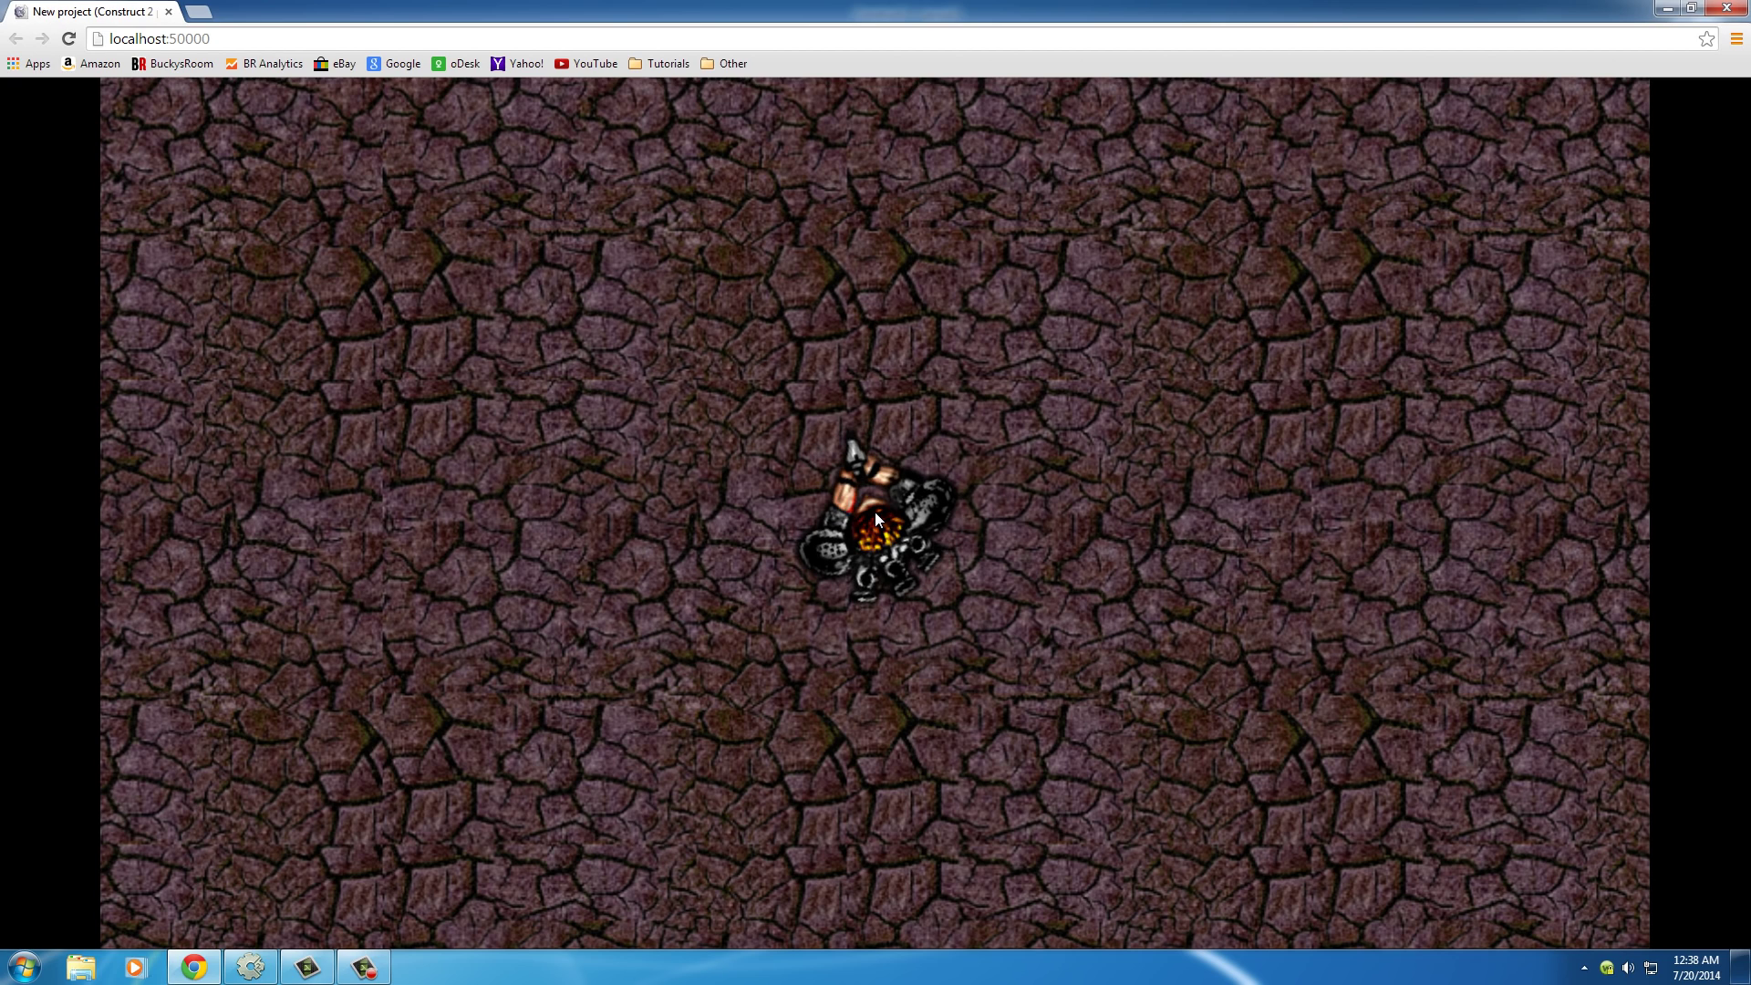
pyautogui.click(1350, 554)
pyautogui.click(1351, 555)
pyautogui.click(1350, 555)
pyautogui.click(1349, 556)
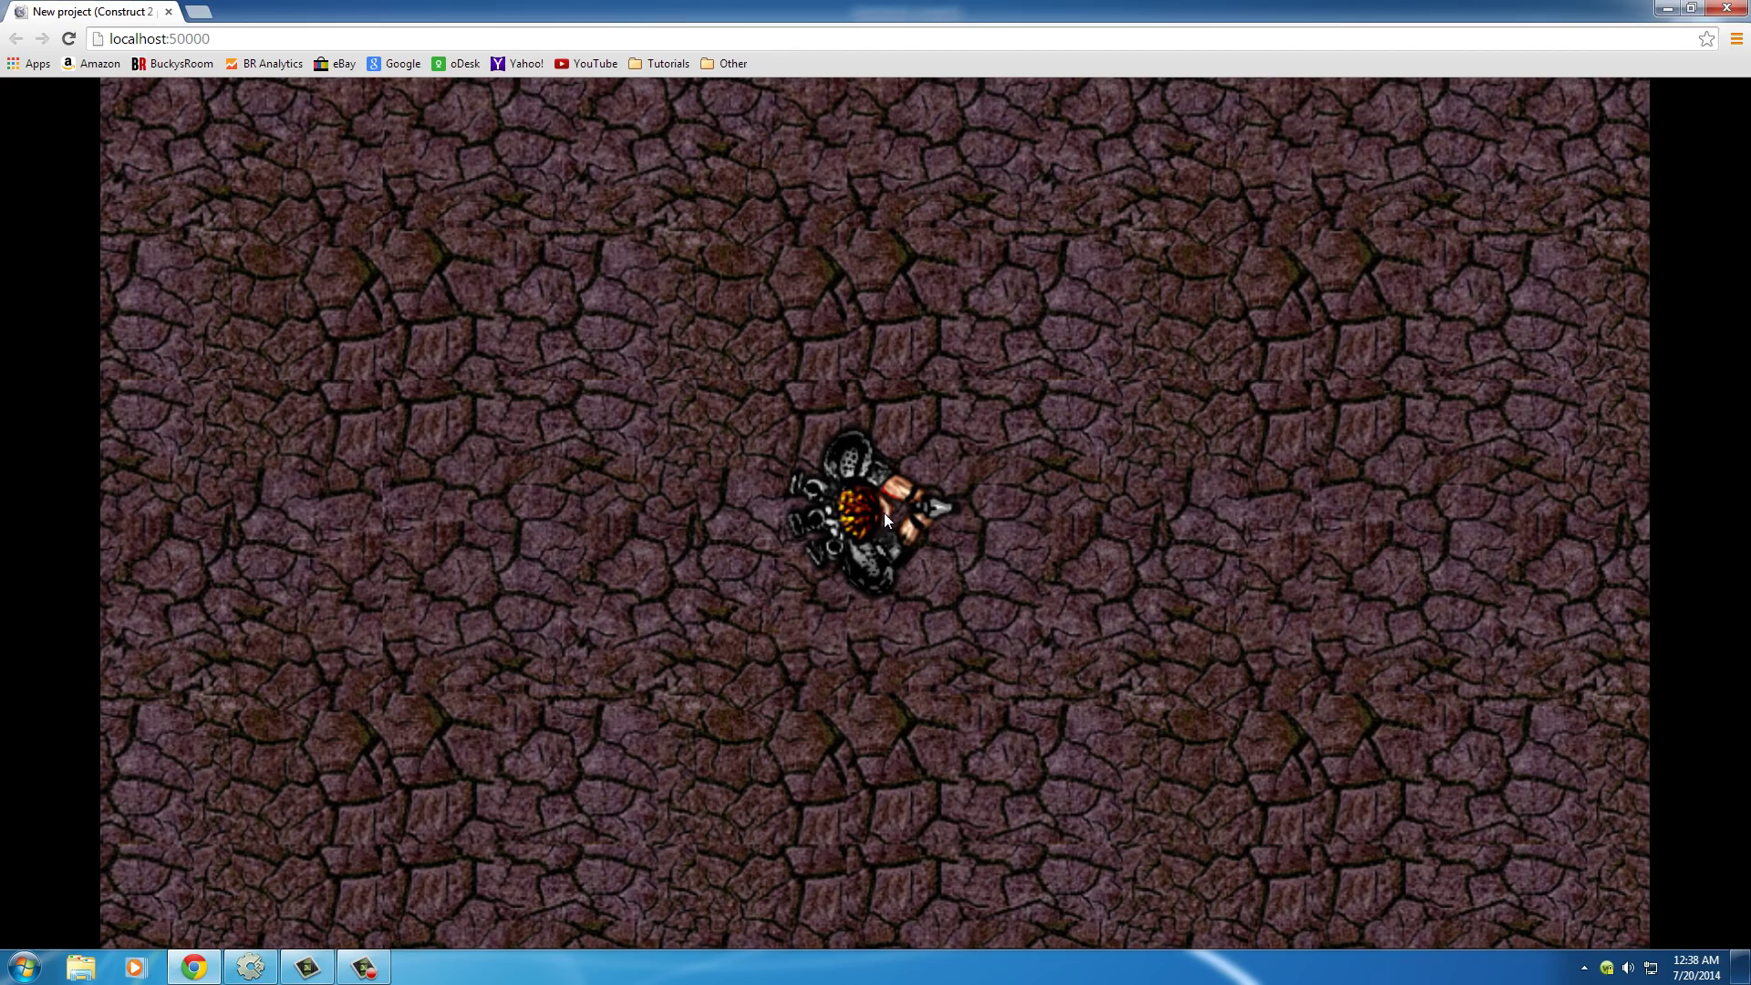
pyautogui.click(1726, 8)
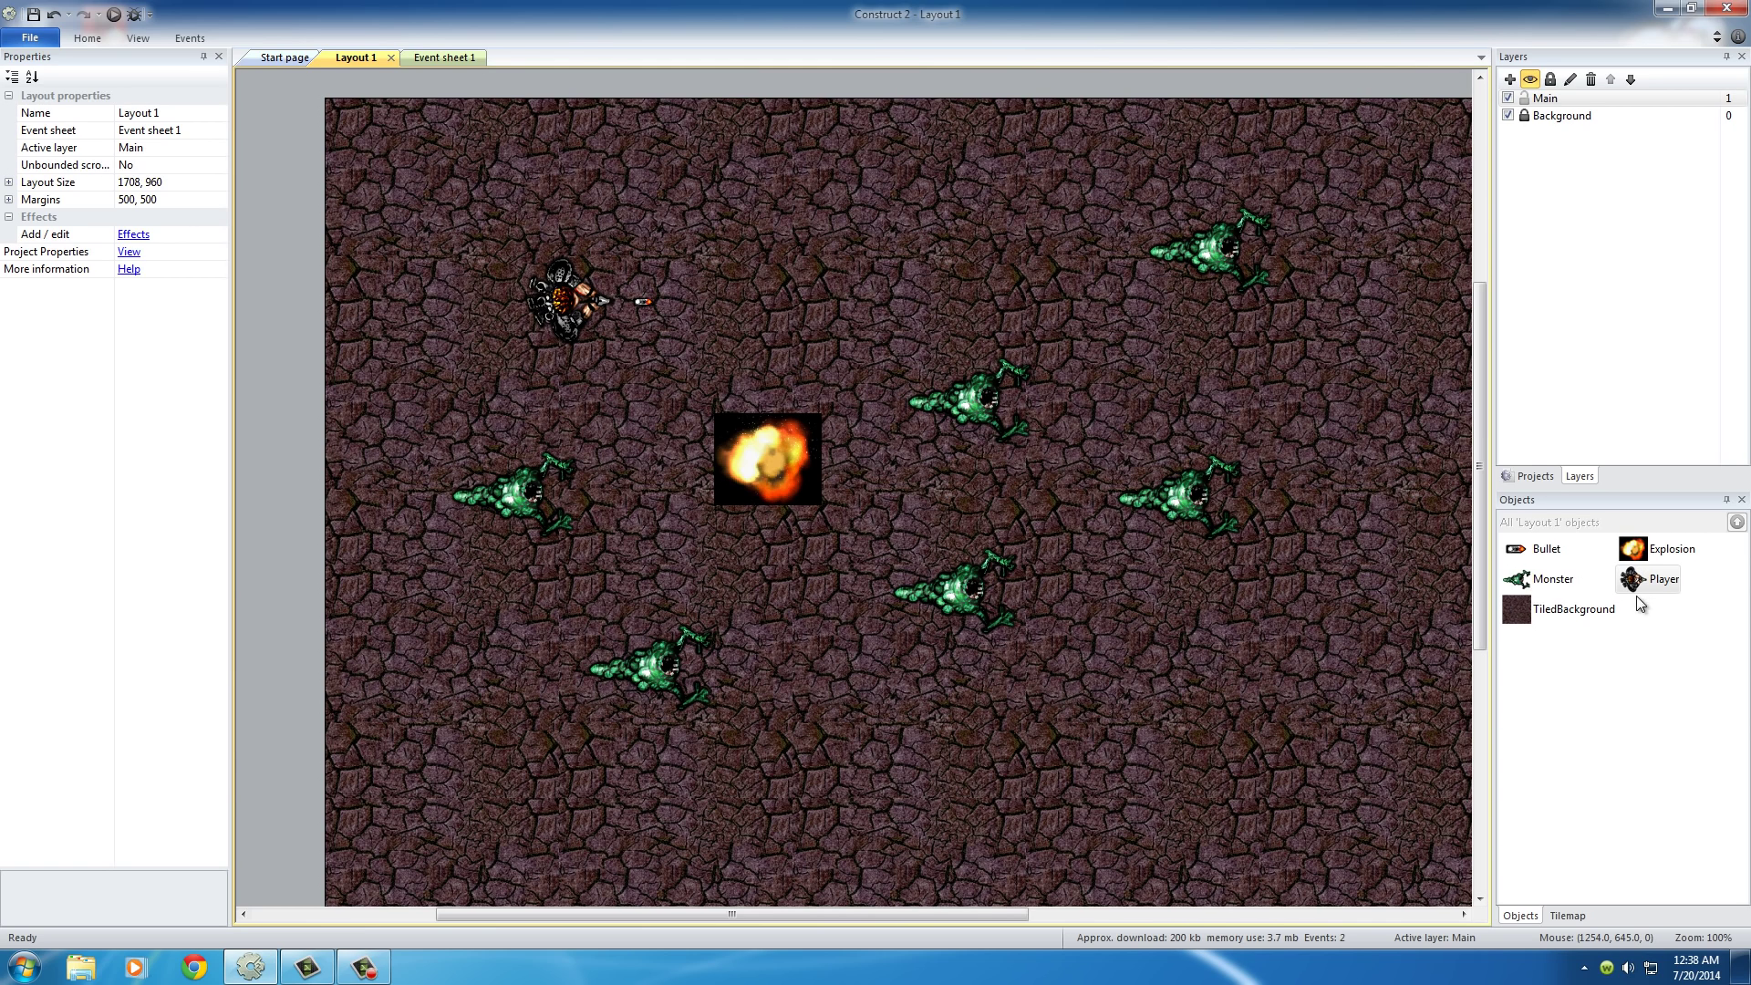
pyautogui.click(1561, 915)
pyautogui.click(1523, 915)
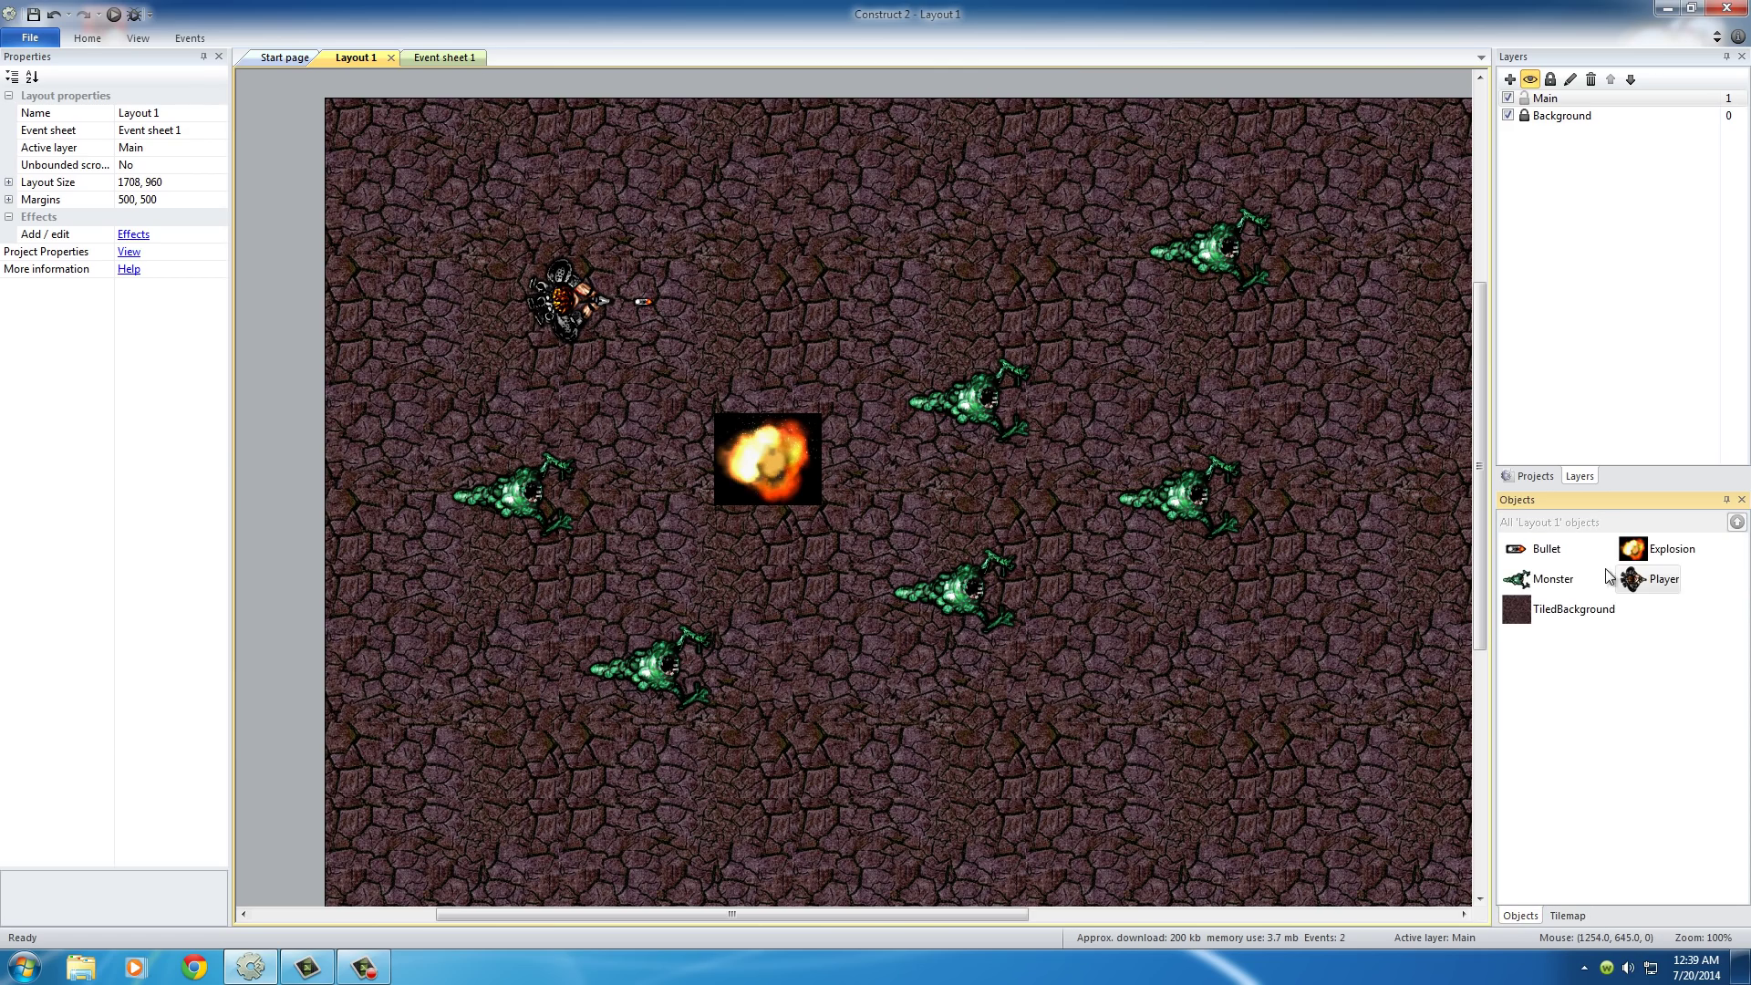
pyautogui.click(1551, 613)
pyautogui.click(1545, 580)
pyautogui.click(1546, 548)
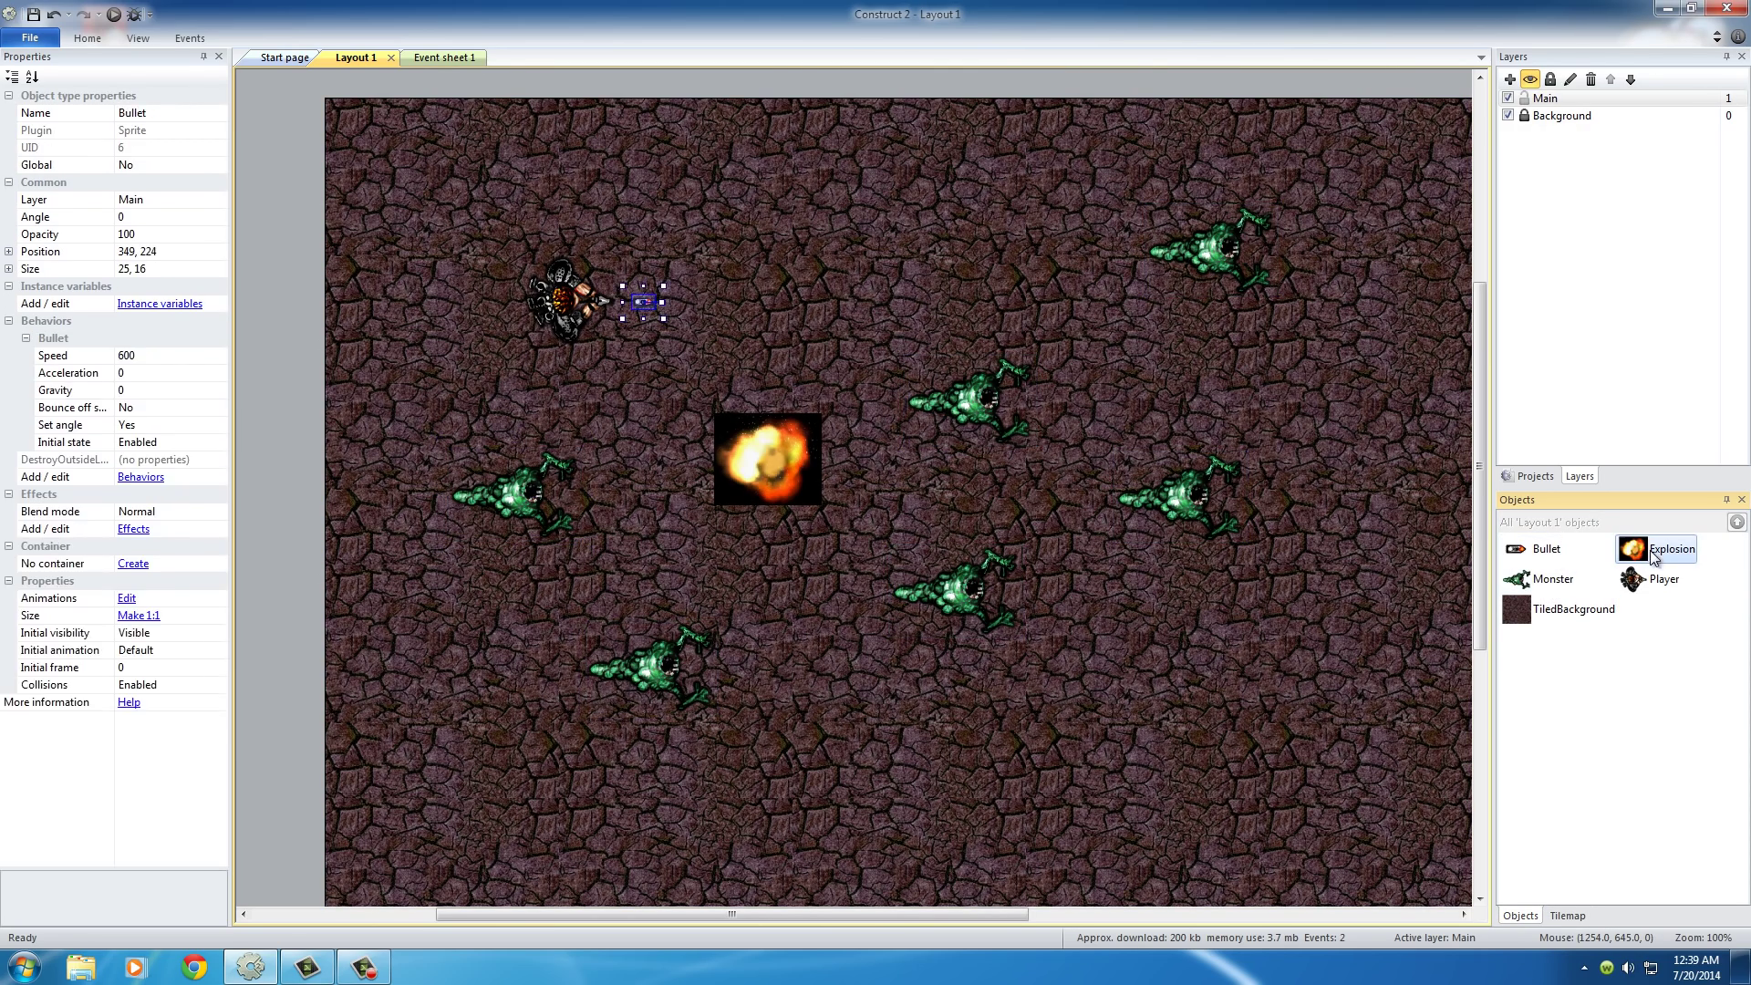
pyautogui.click(1653, 551)
pyautogui.click(1650, 580)
pyautogui.click(856, 250)
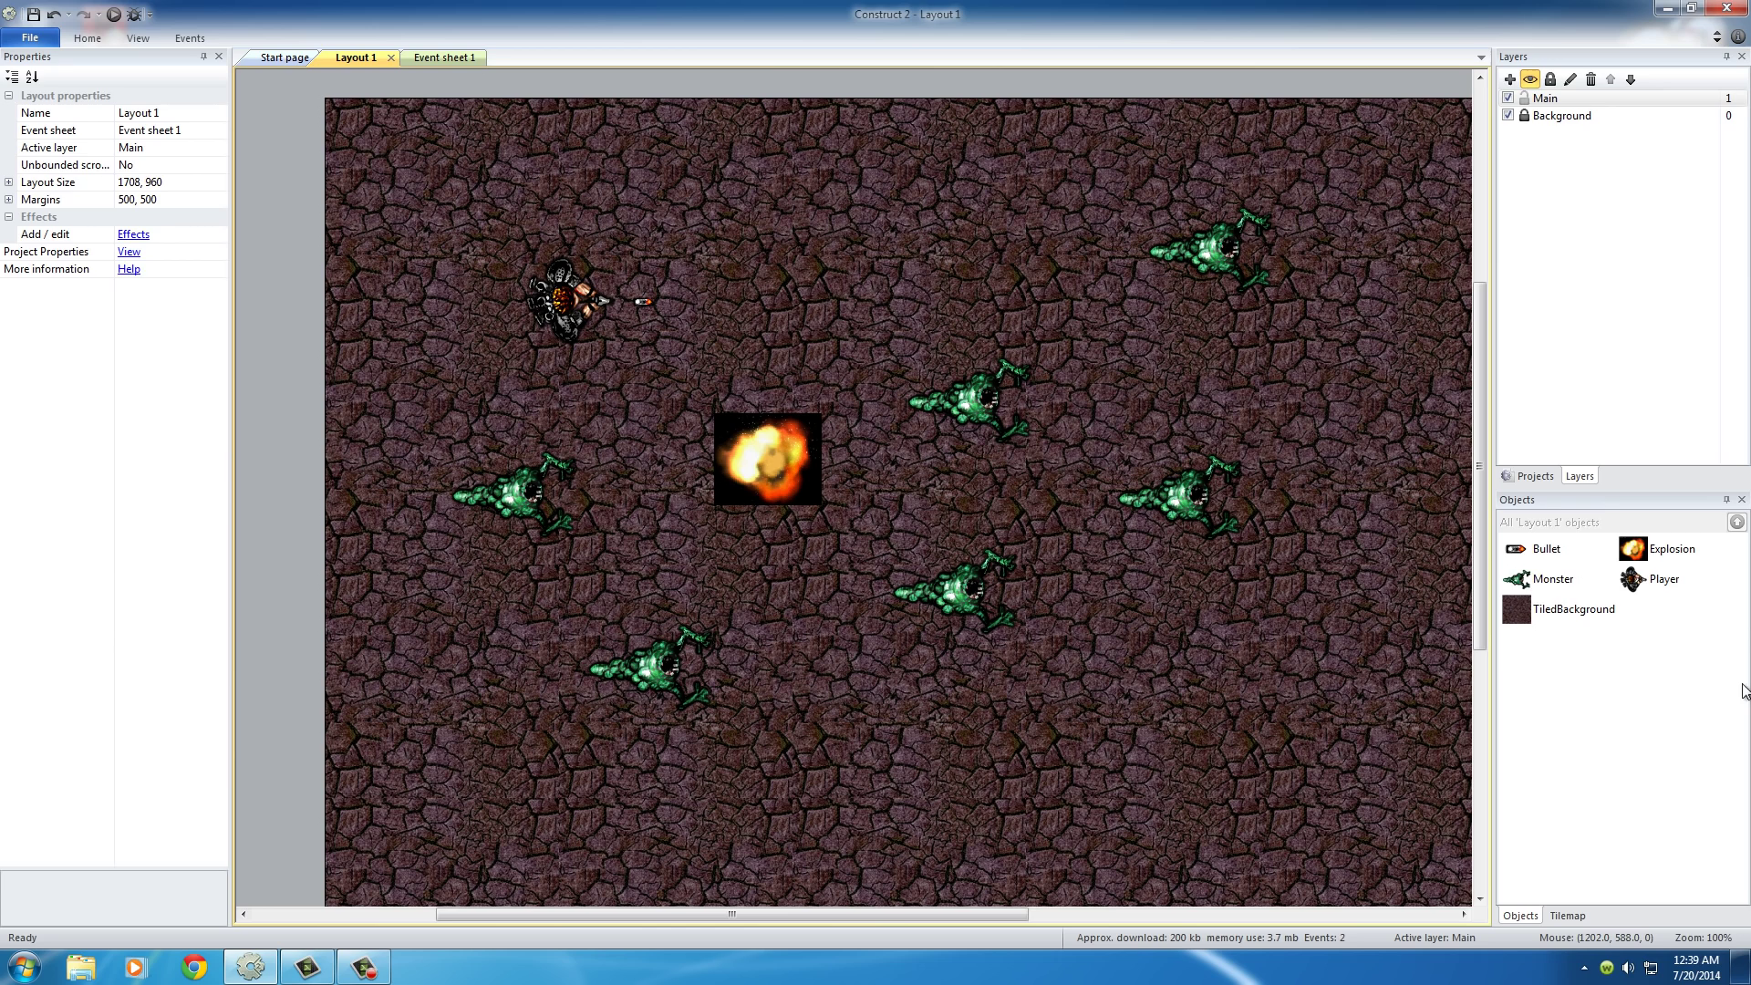
# Open the Player sprite's image editor with its origin and image points displayed, keeping the point list clear of the sprite
pyautogui.rightClick(1638, 581)
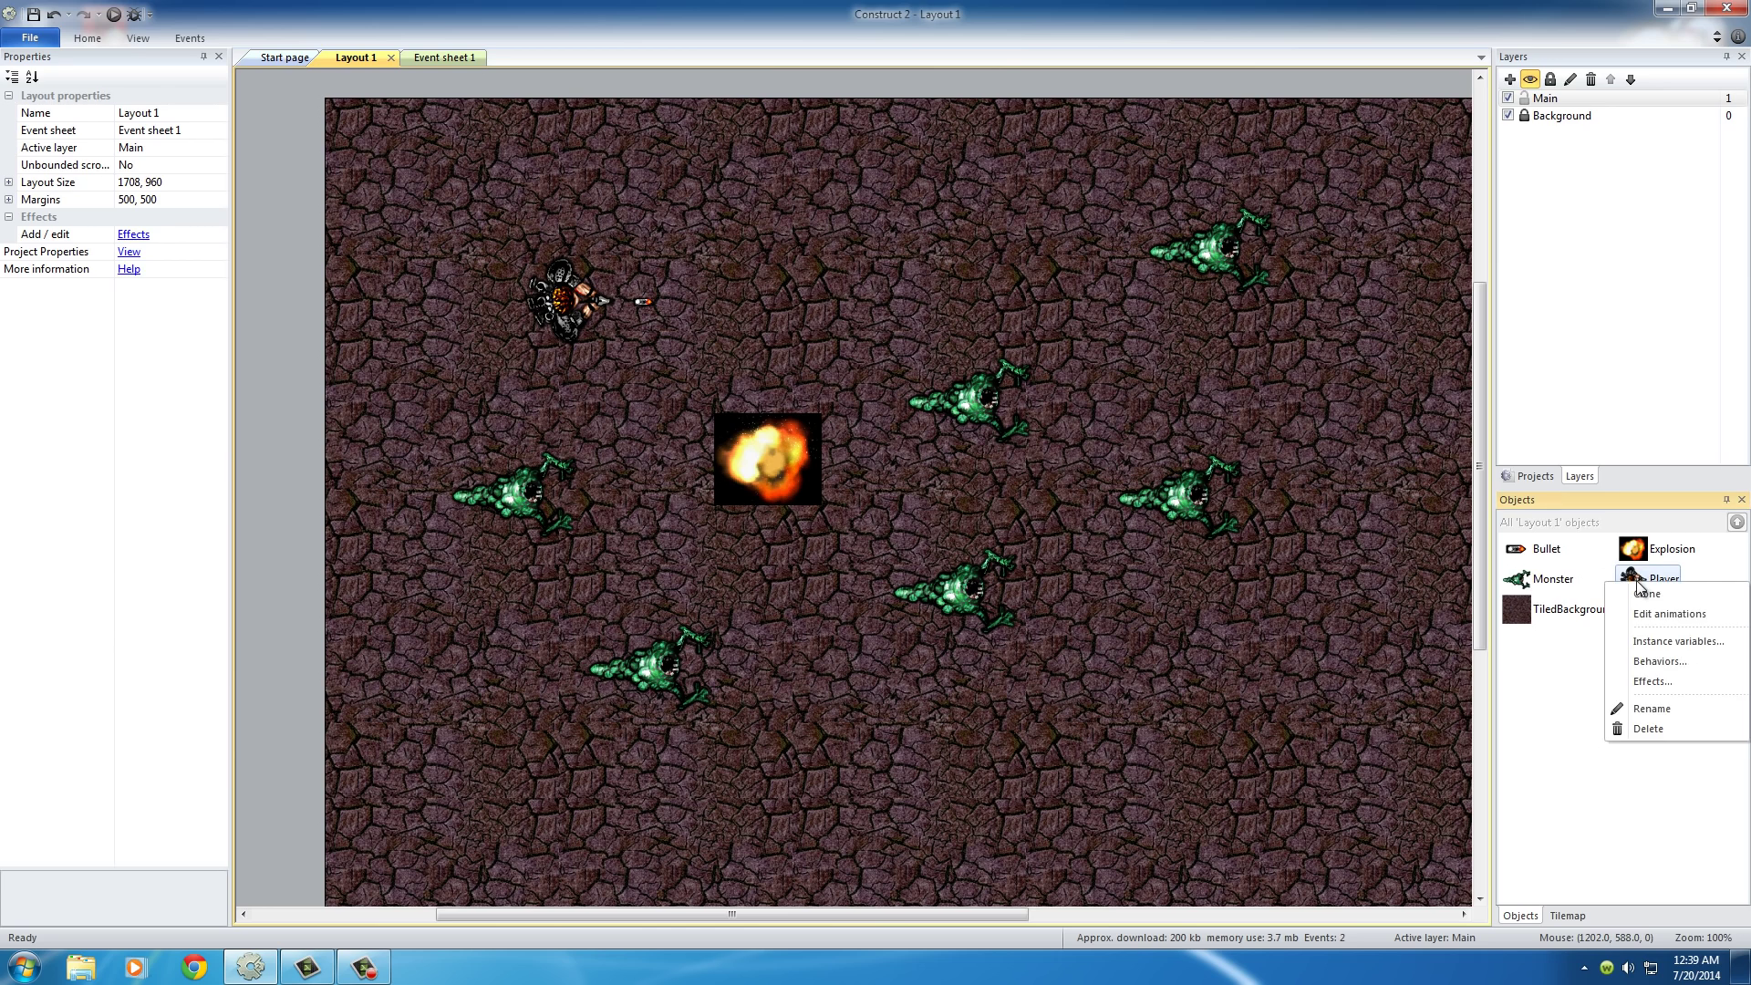
pyautogui.click(1676, 613)
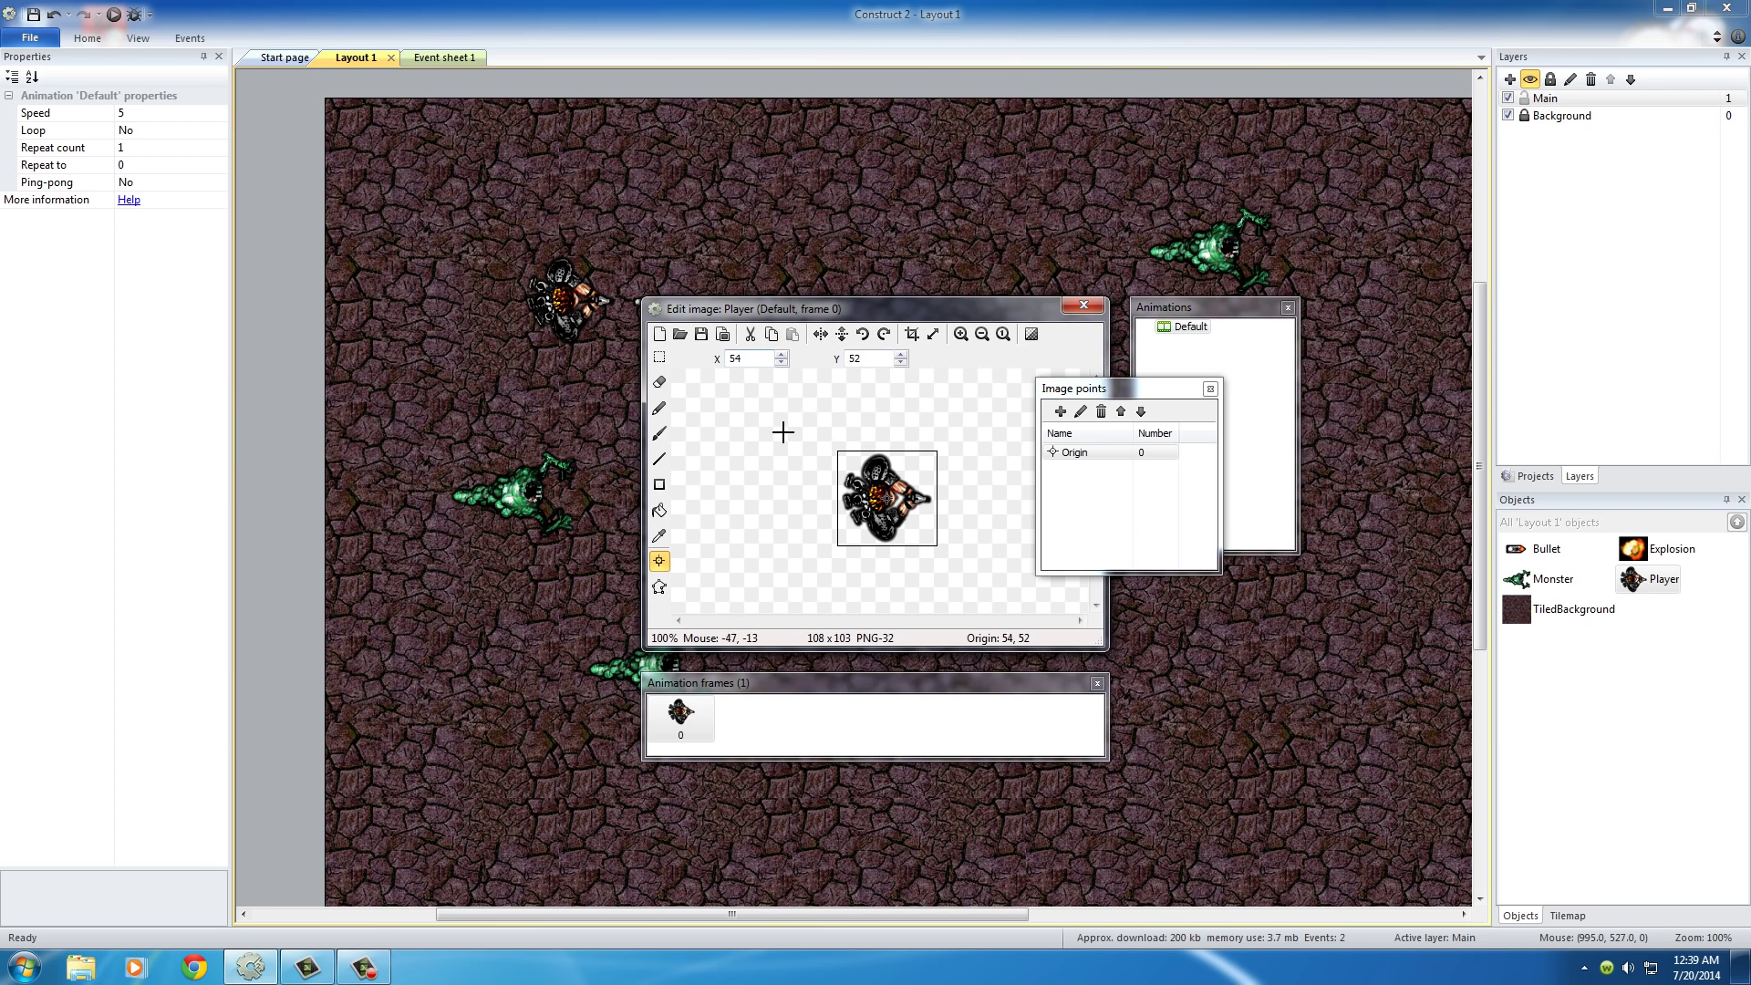
pyautogui.click(1210, 388)
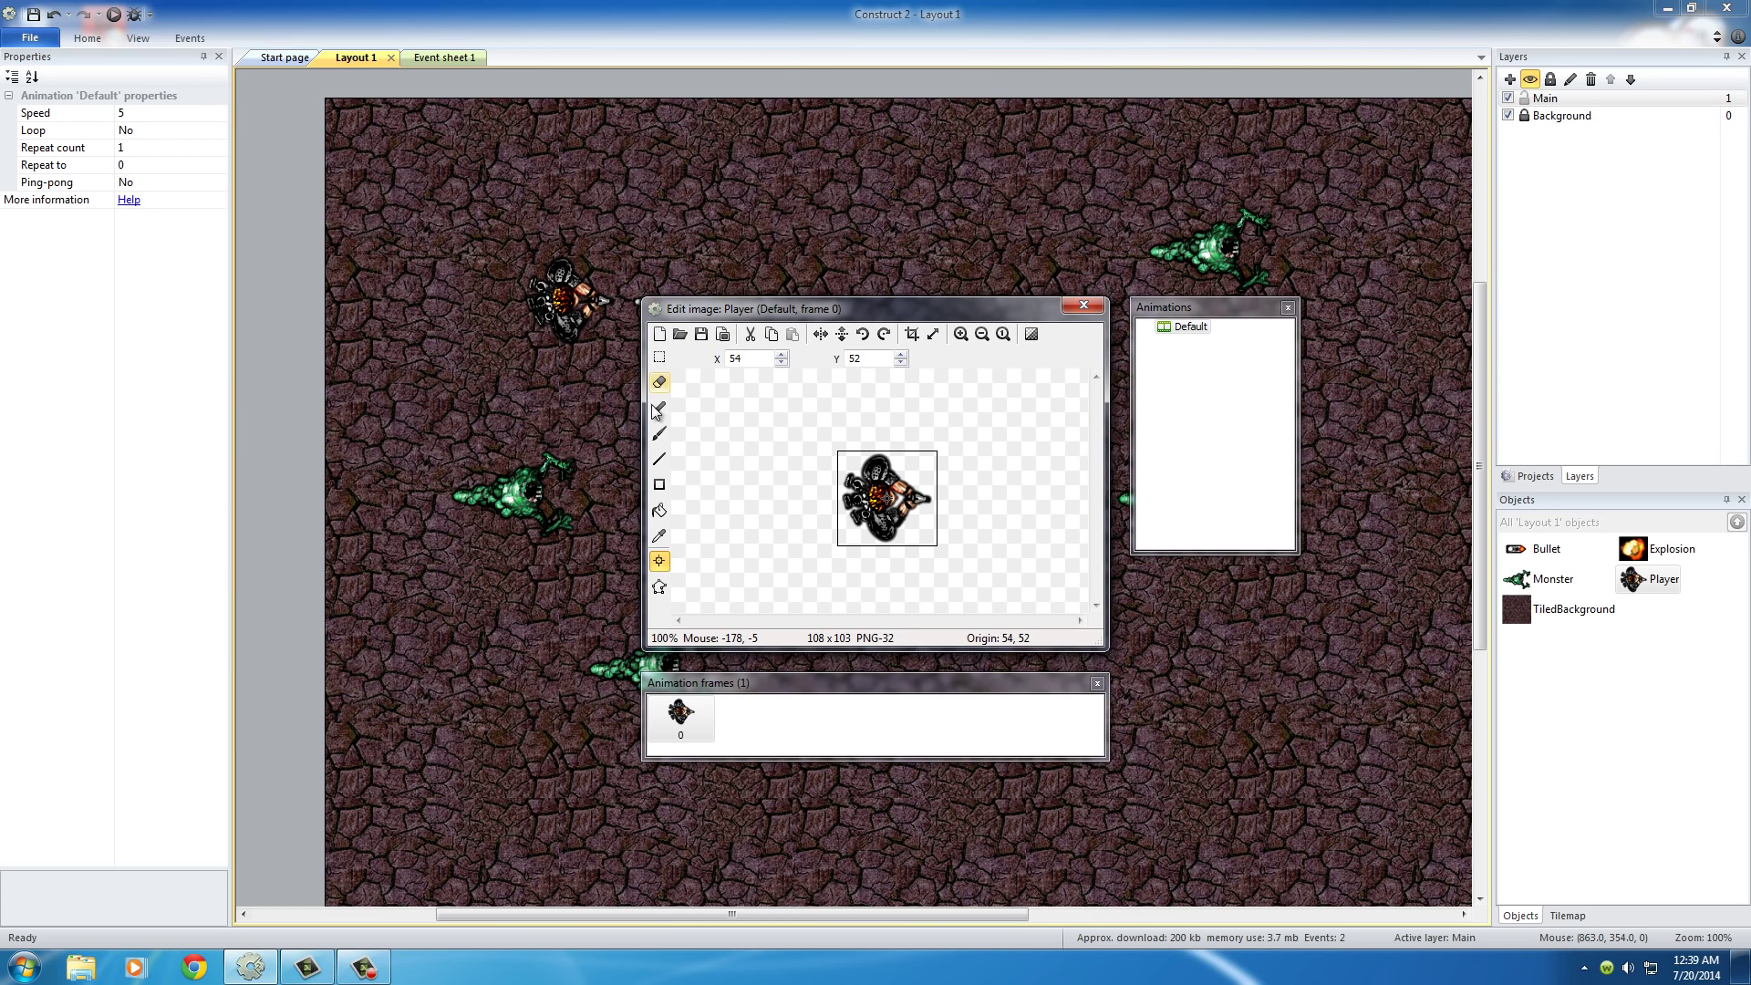
pyautogui.click(659, 561)
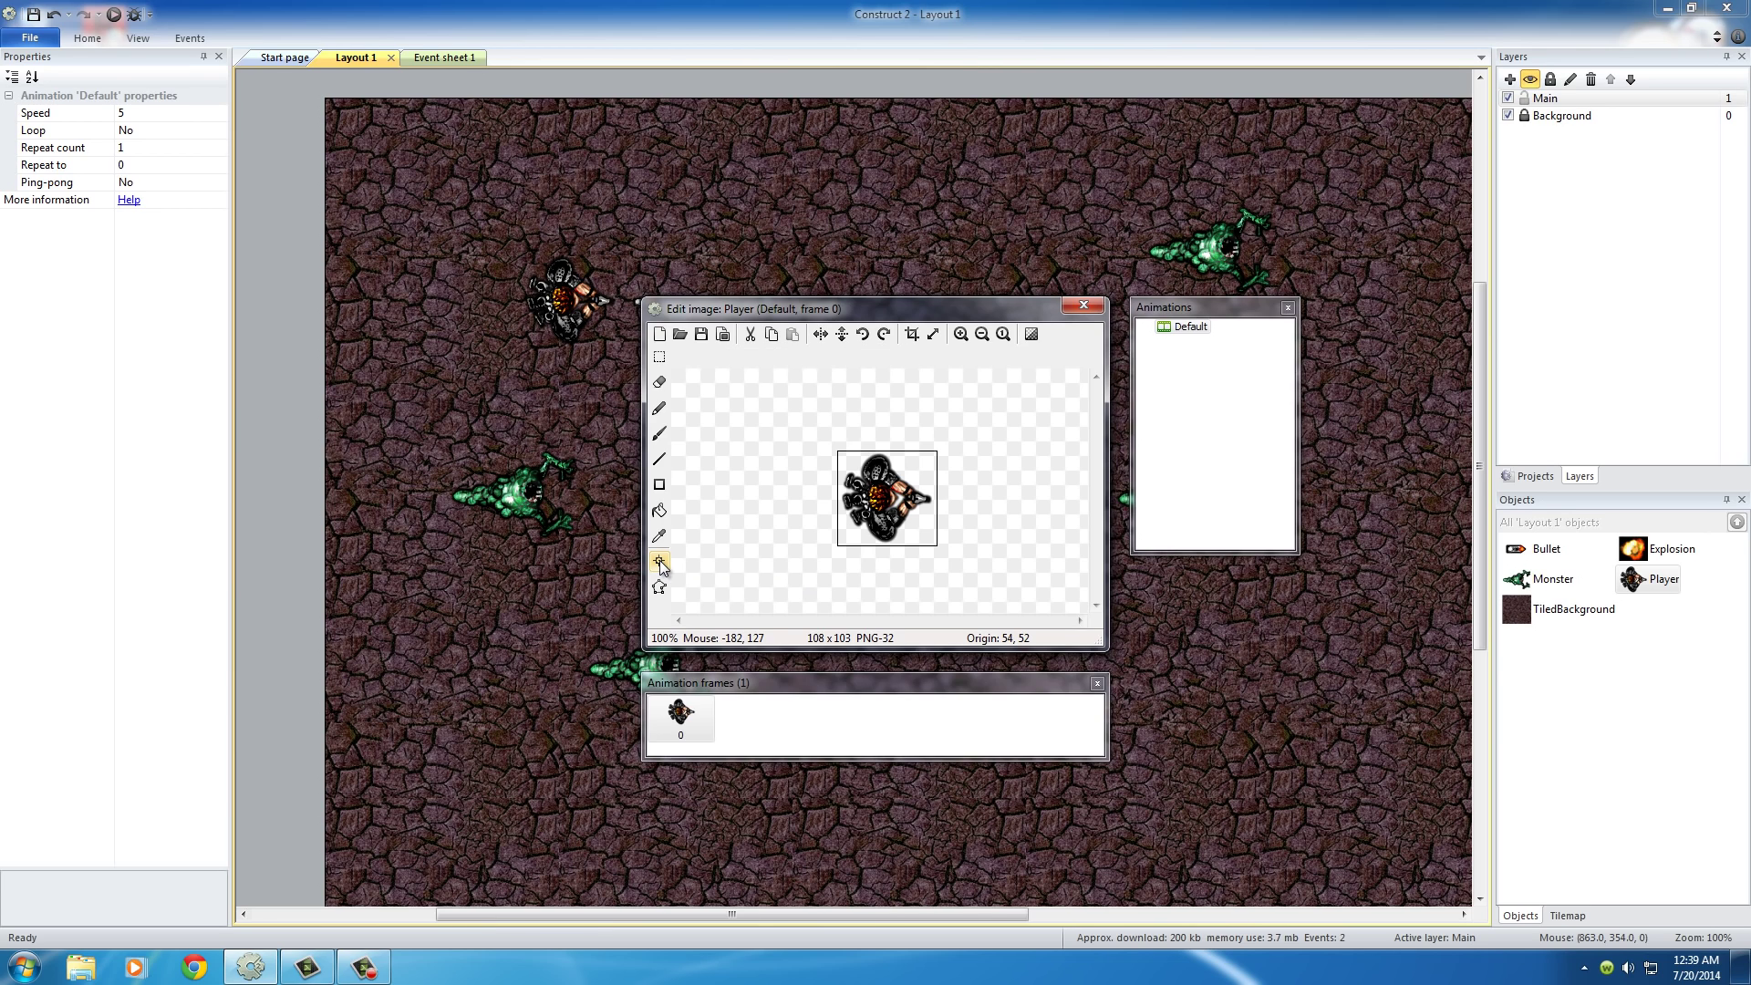
pyautogui.click(659, 560)
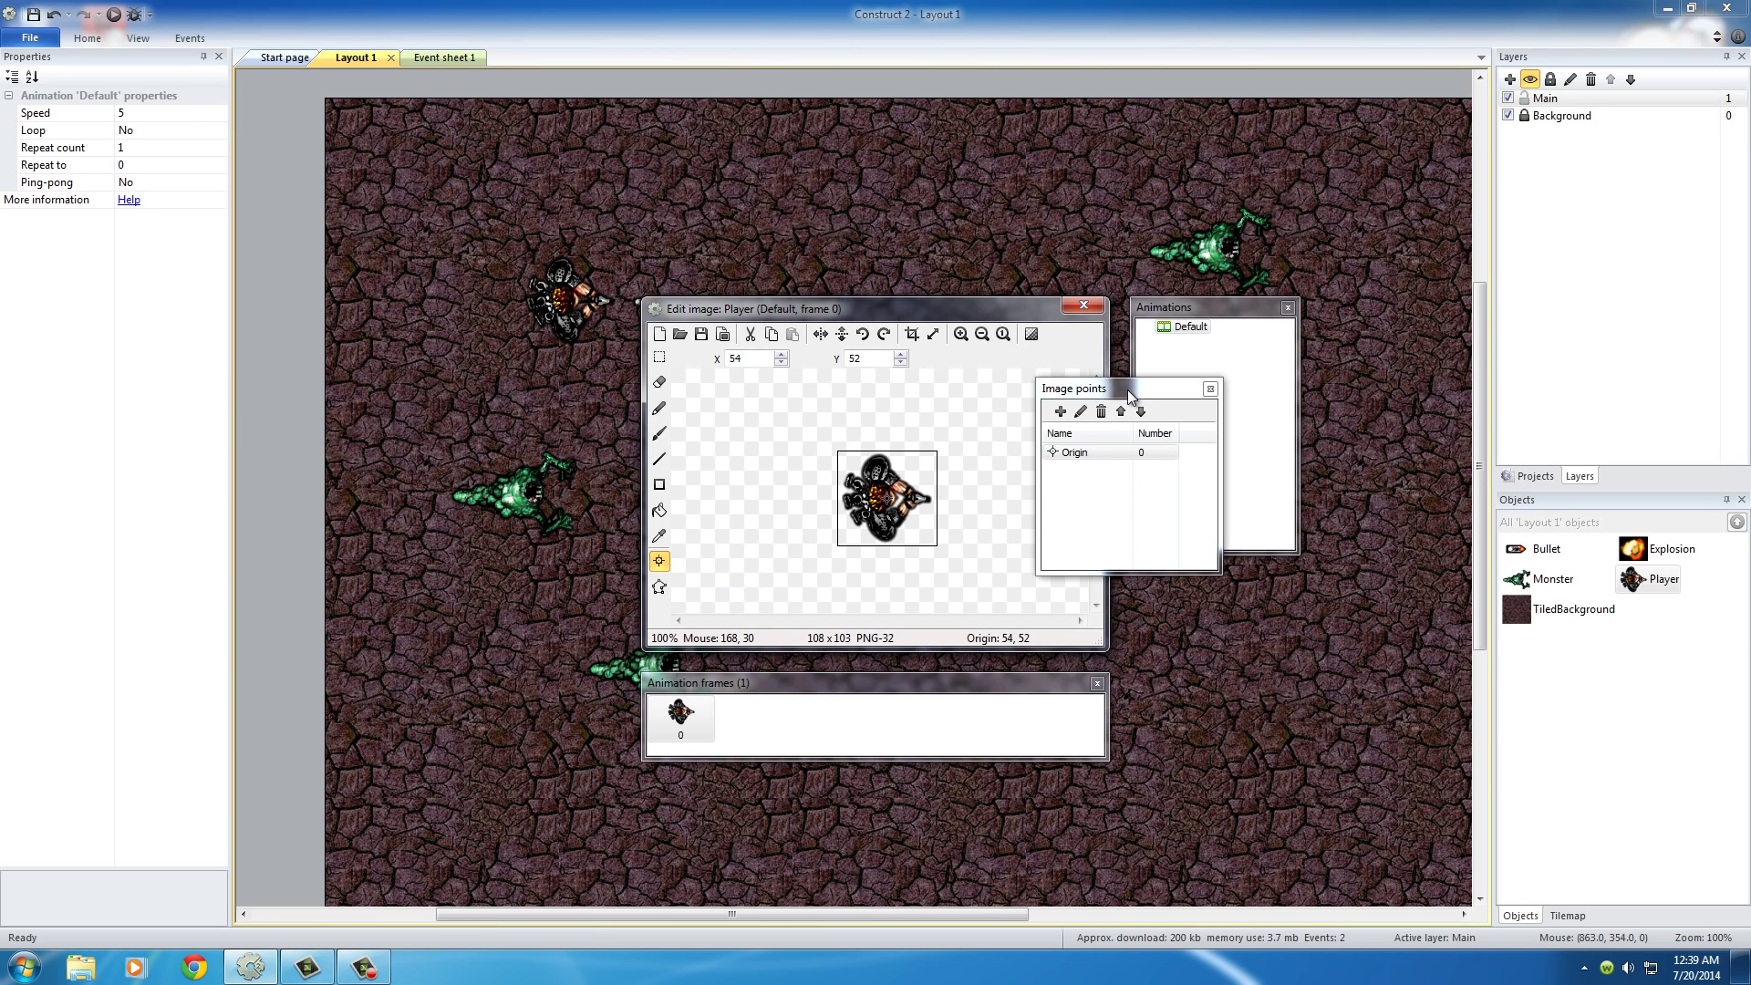
pyautogui.moveTo(1137, 391); pyautogui.dragTo(1047, 415)
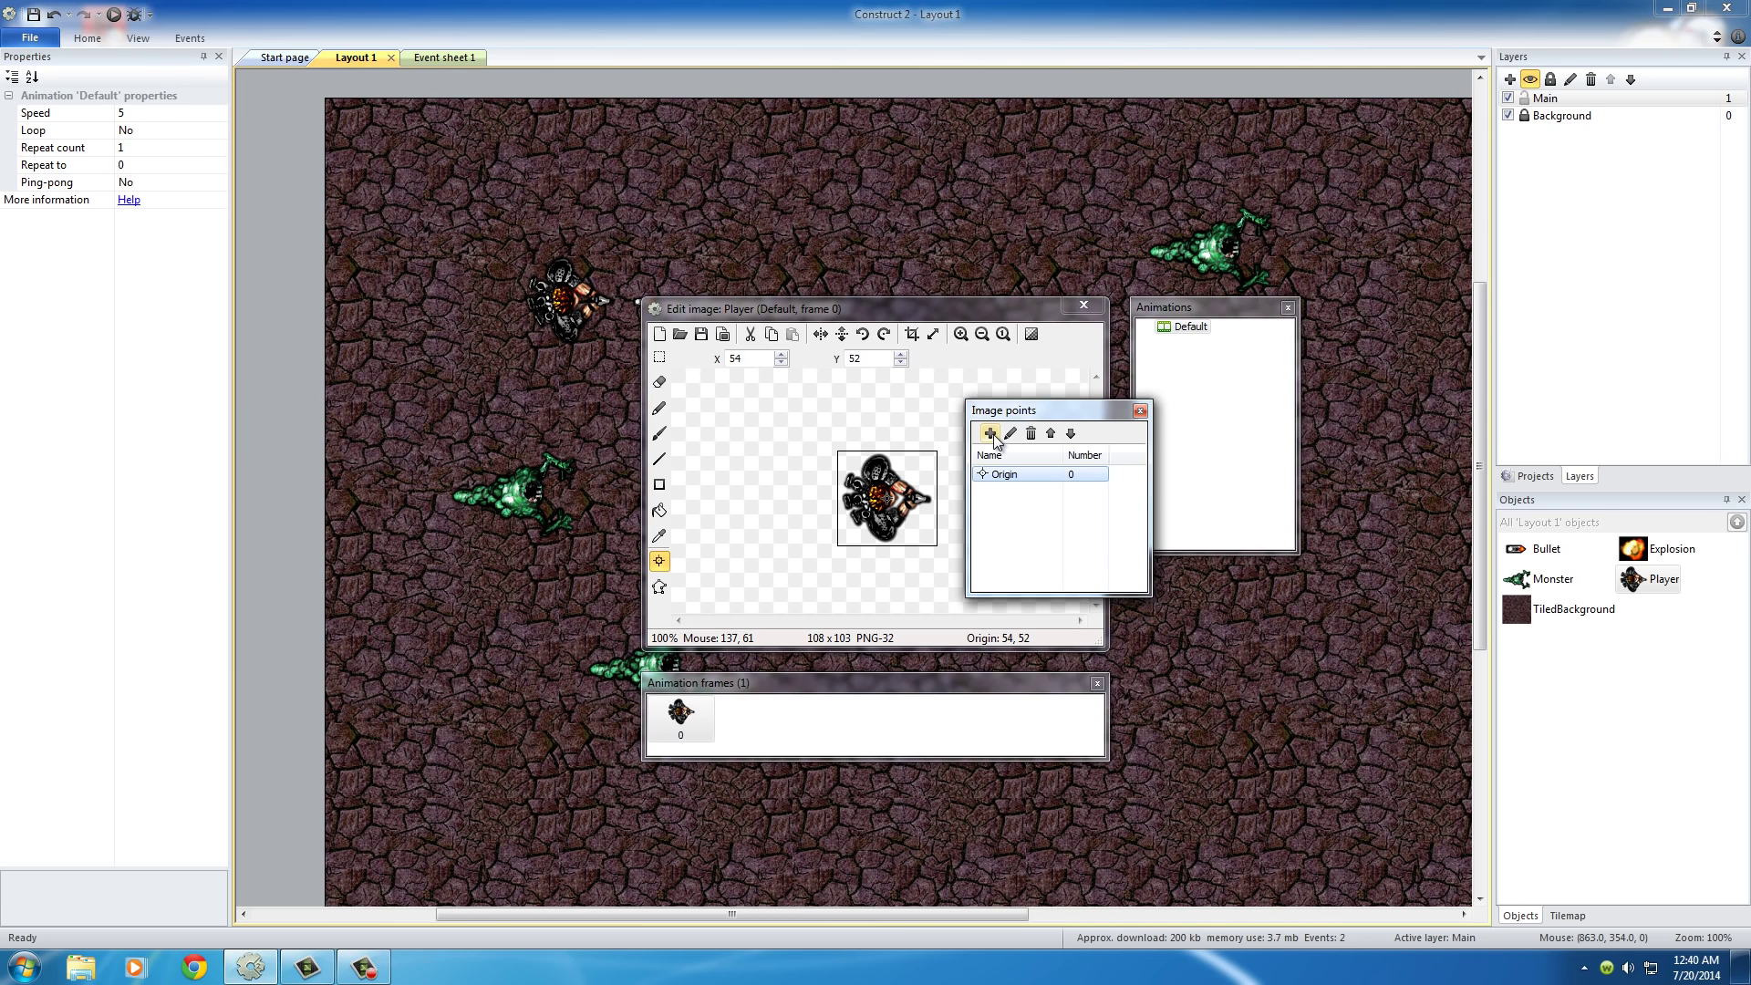
pyautogui.moveTo(1017, 416); pyautogui.dragTo(1131, 403)
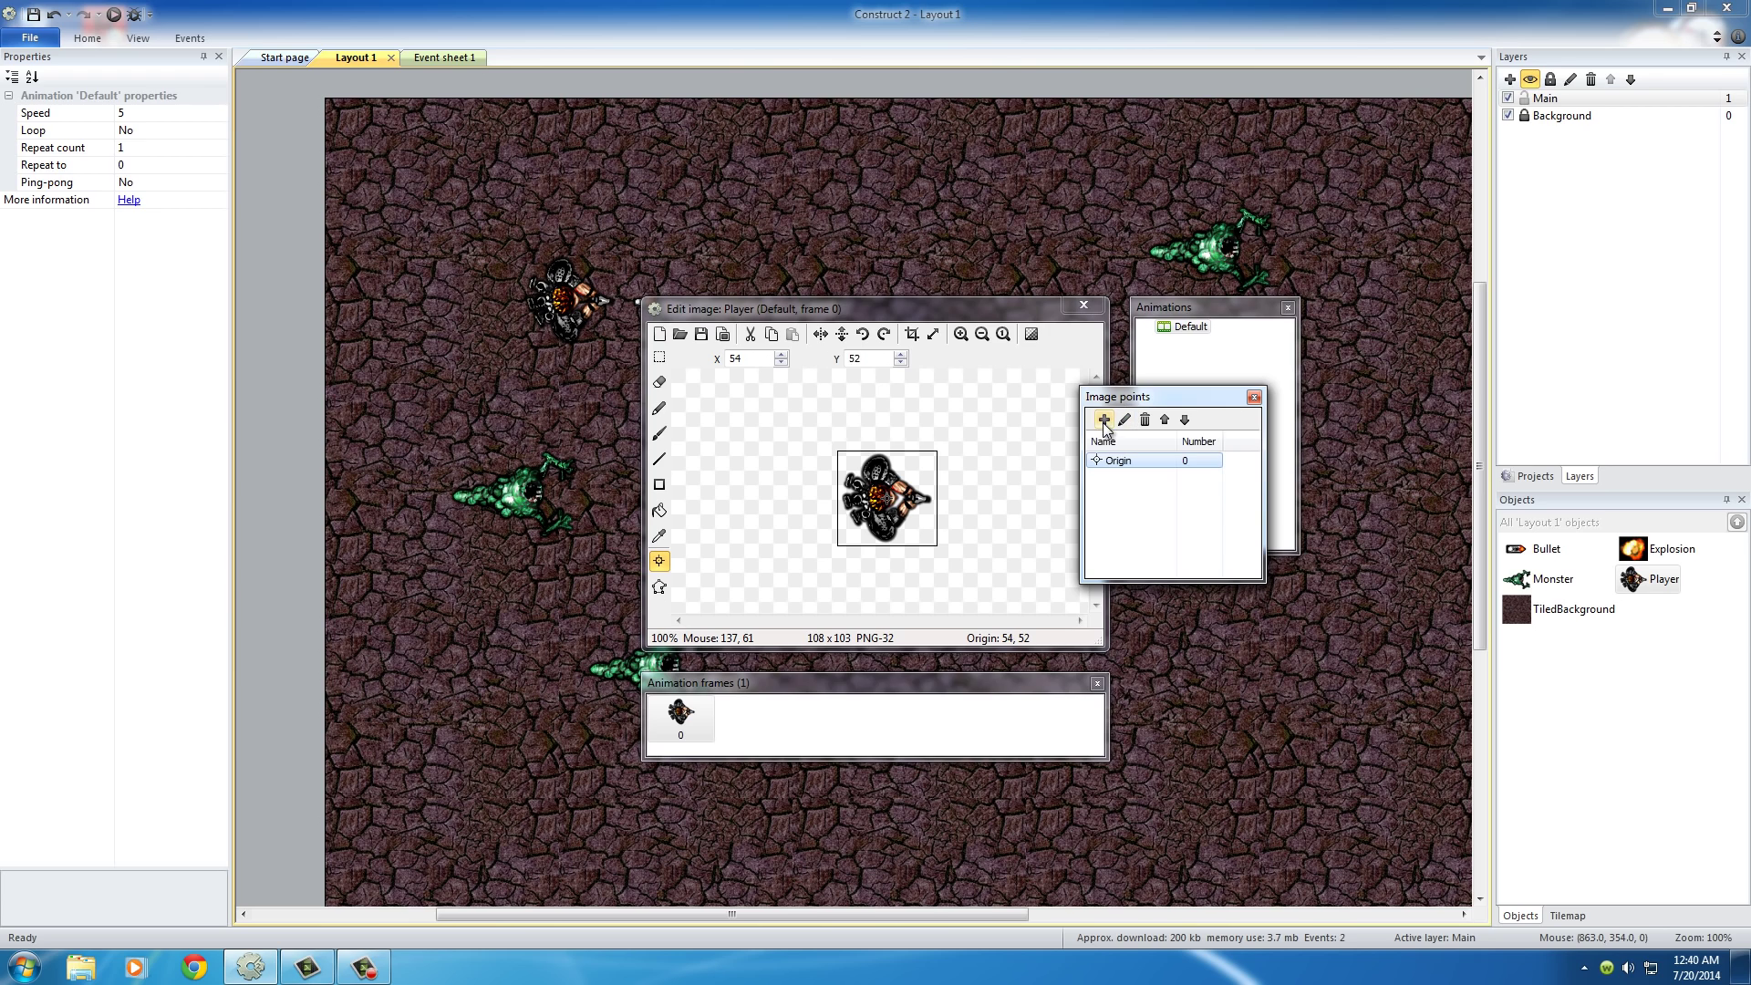
# Add an image point to the Player sprite at the gun's tip, X 110 and Y 52, and close the image editor
pyautogui.click(1104, 421)
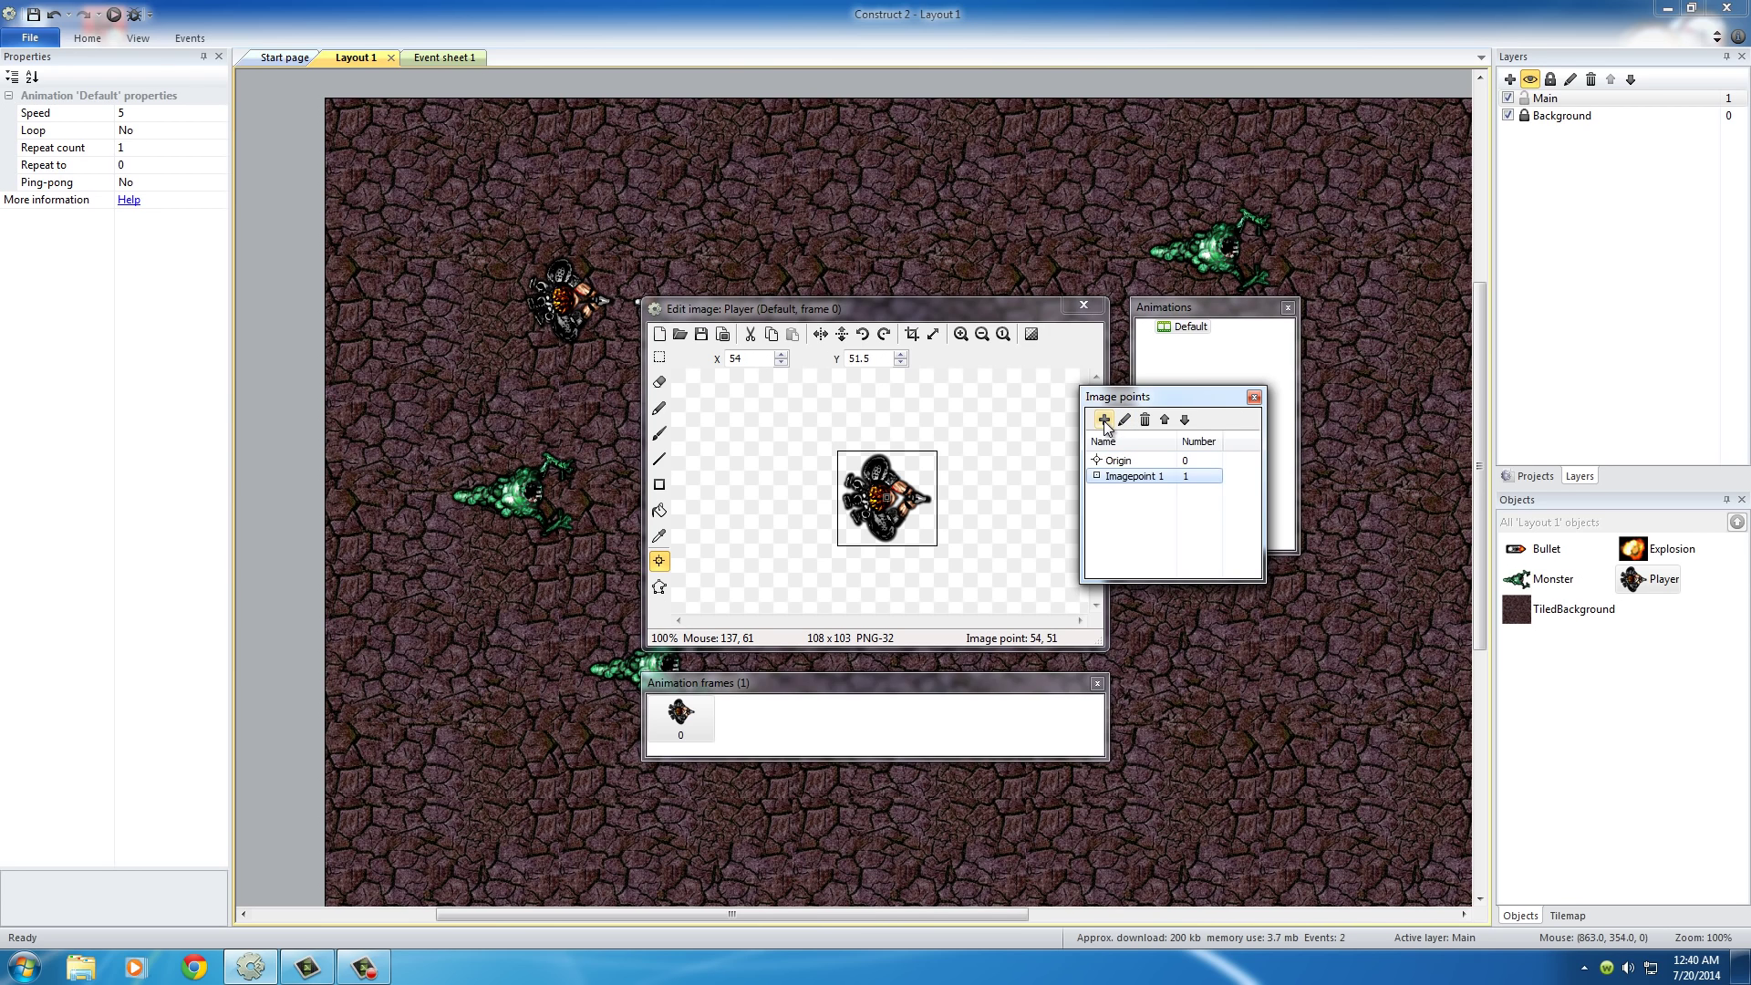
pyautogui.click(938, 498)
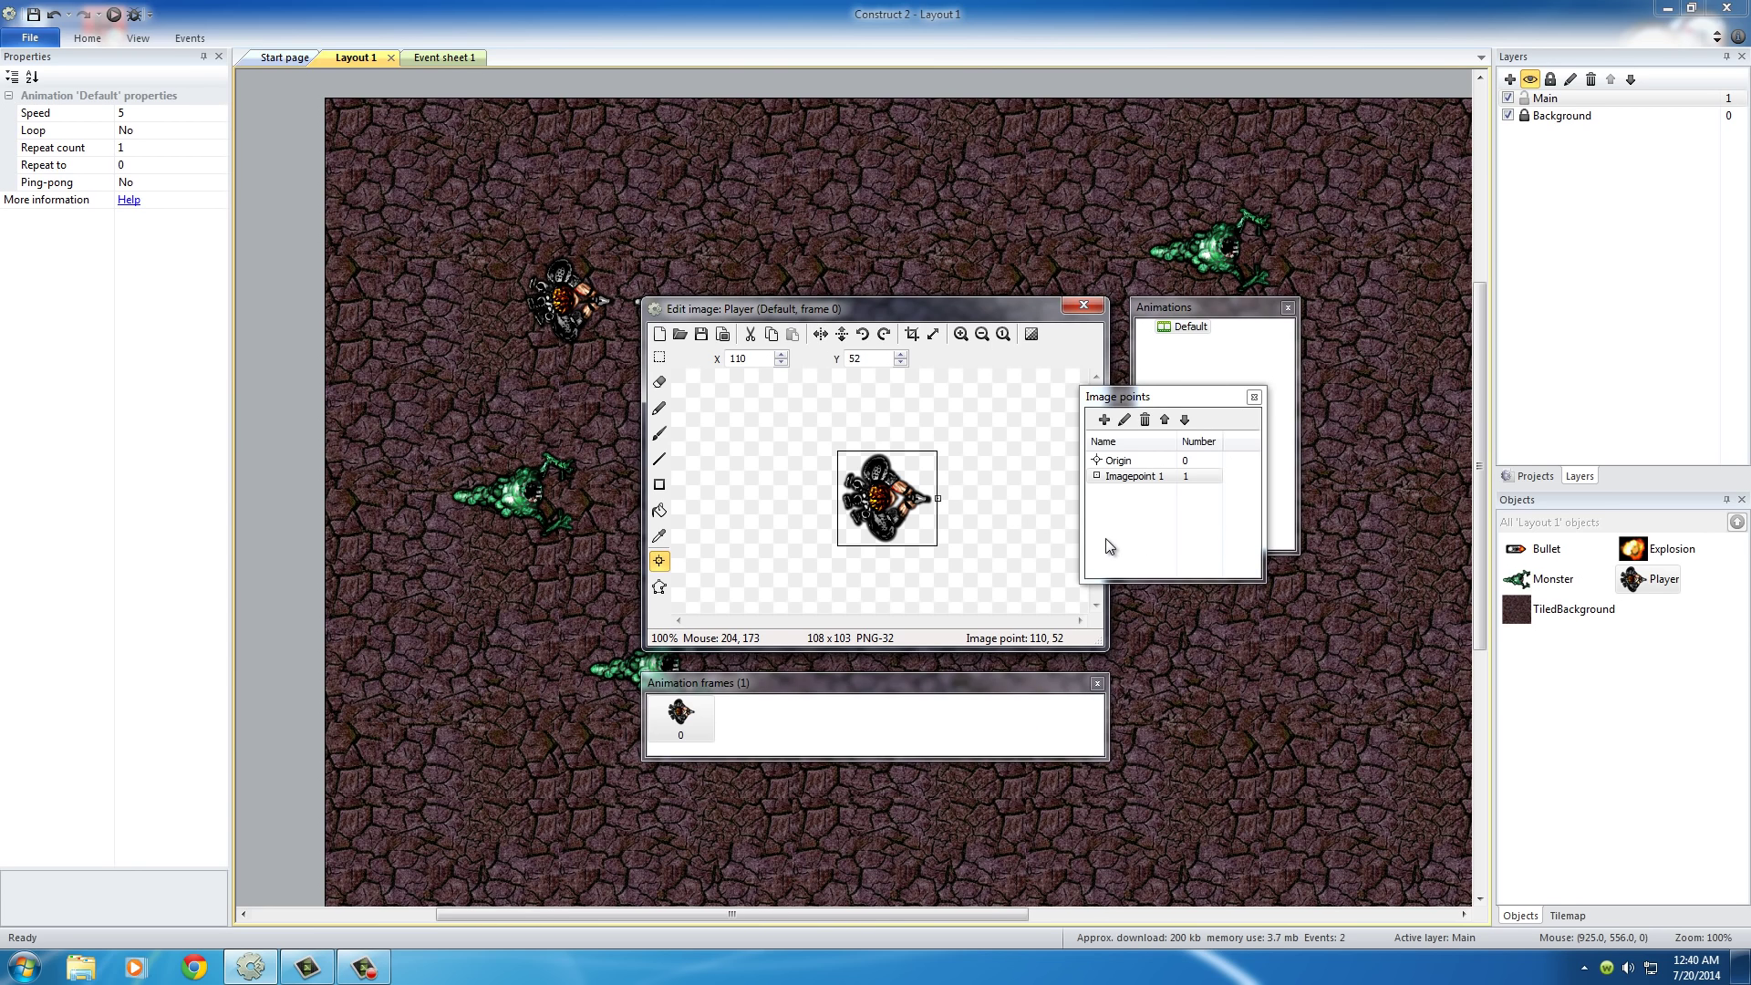
pyautogui.click(1141, 462)
pyautogui.click(1143, 477)
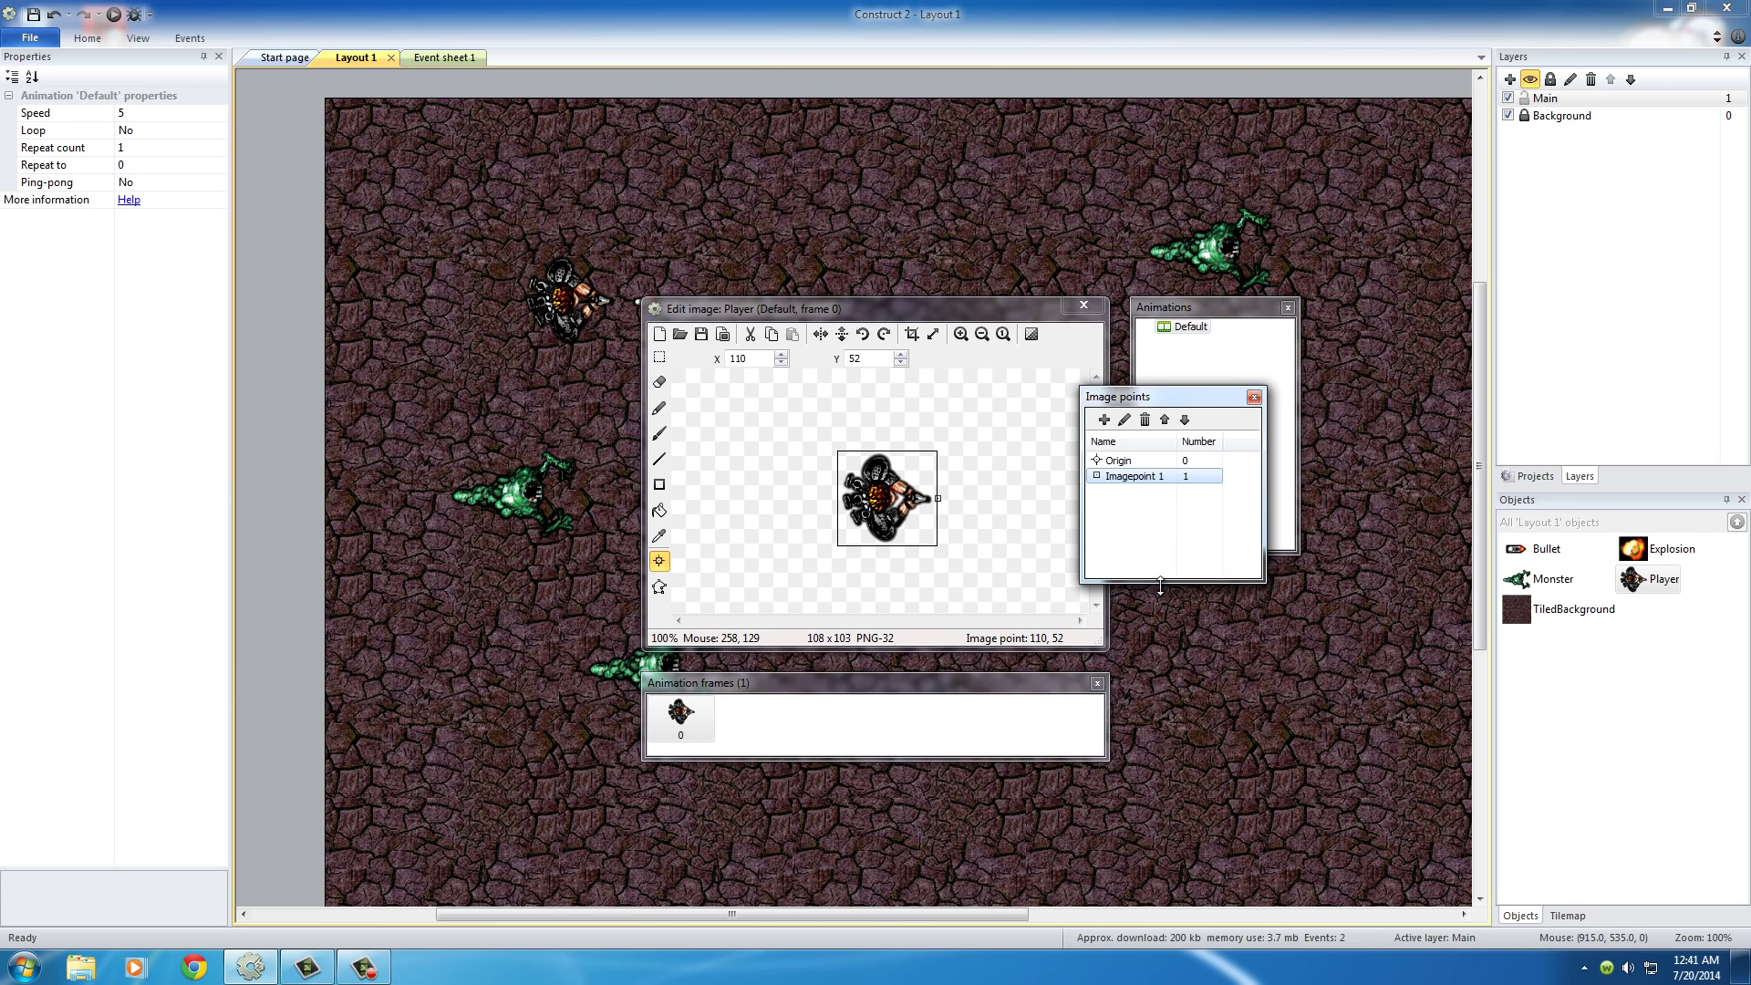
pyautogui.click(1083, 306)
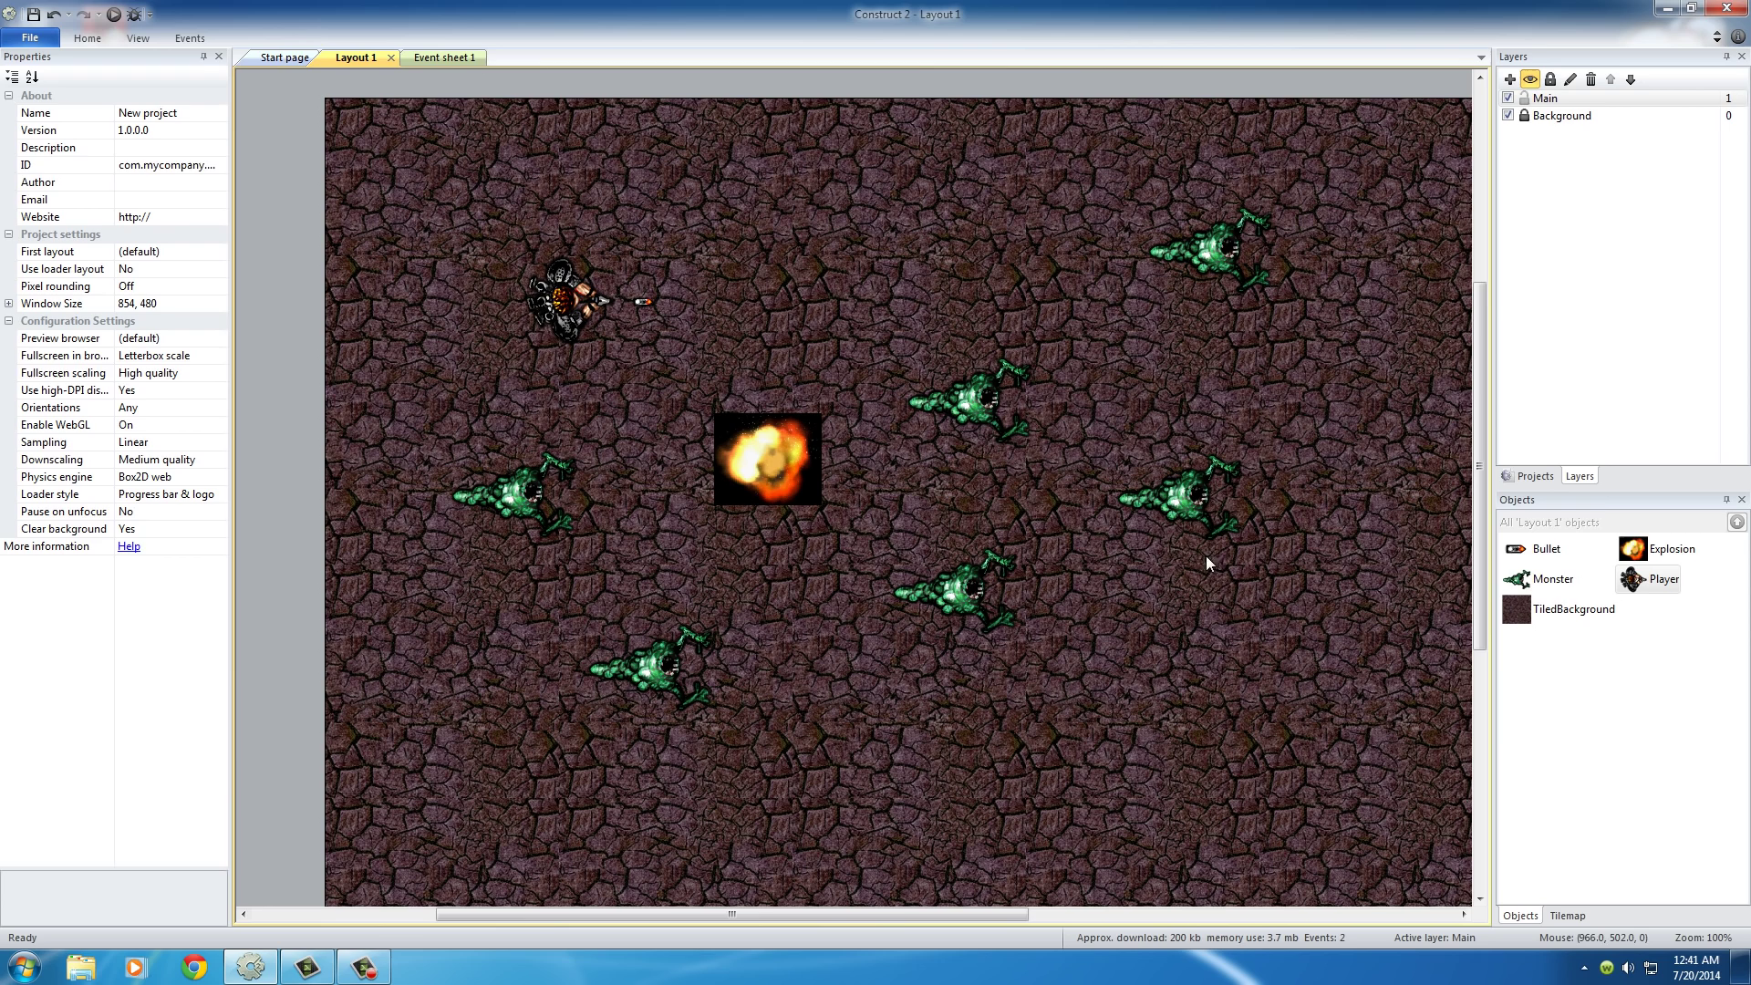
# In Event sheet 1, set the image point of the player's Spawn Bullet action to 1
pyautogui.click(442, 57)
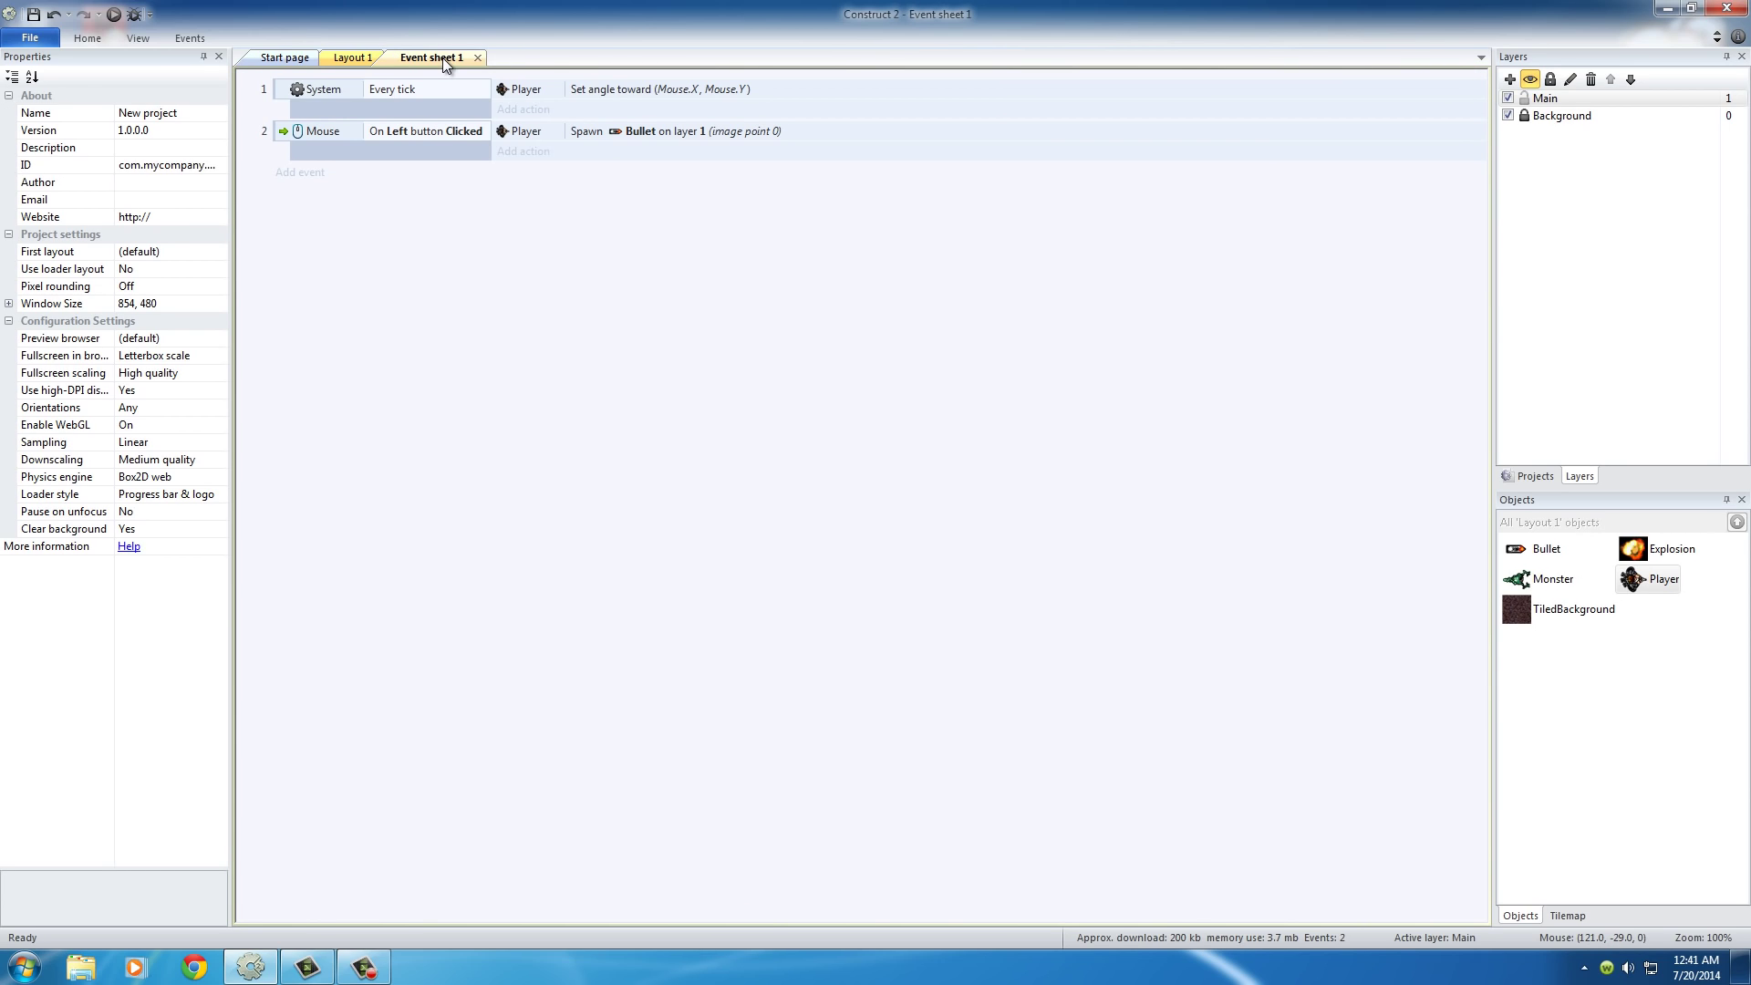
pyautogui.doubleClick(640, 131)
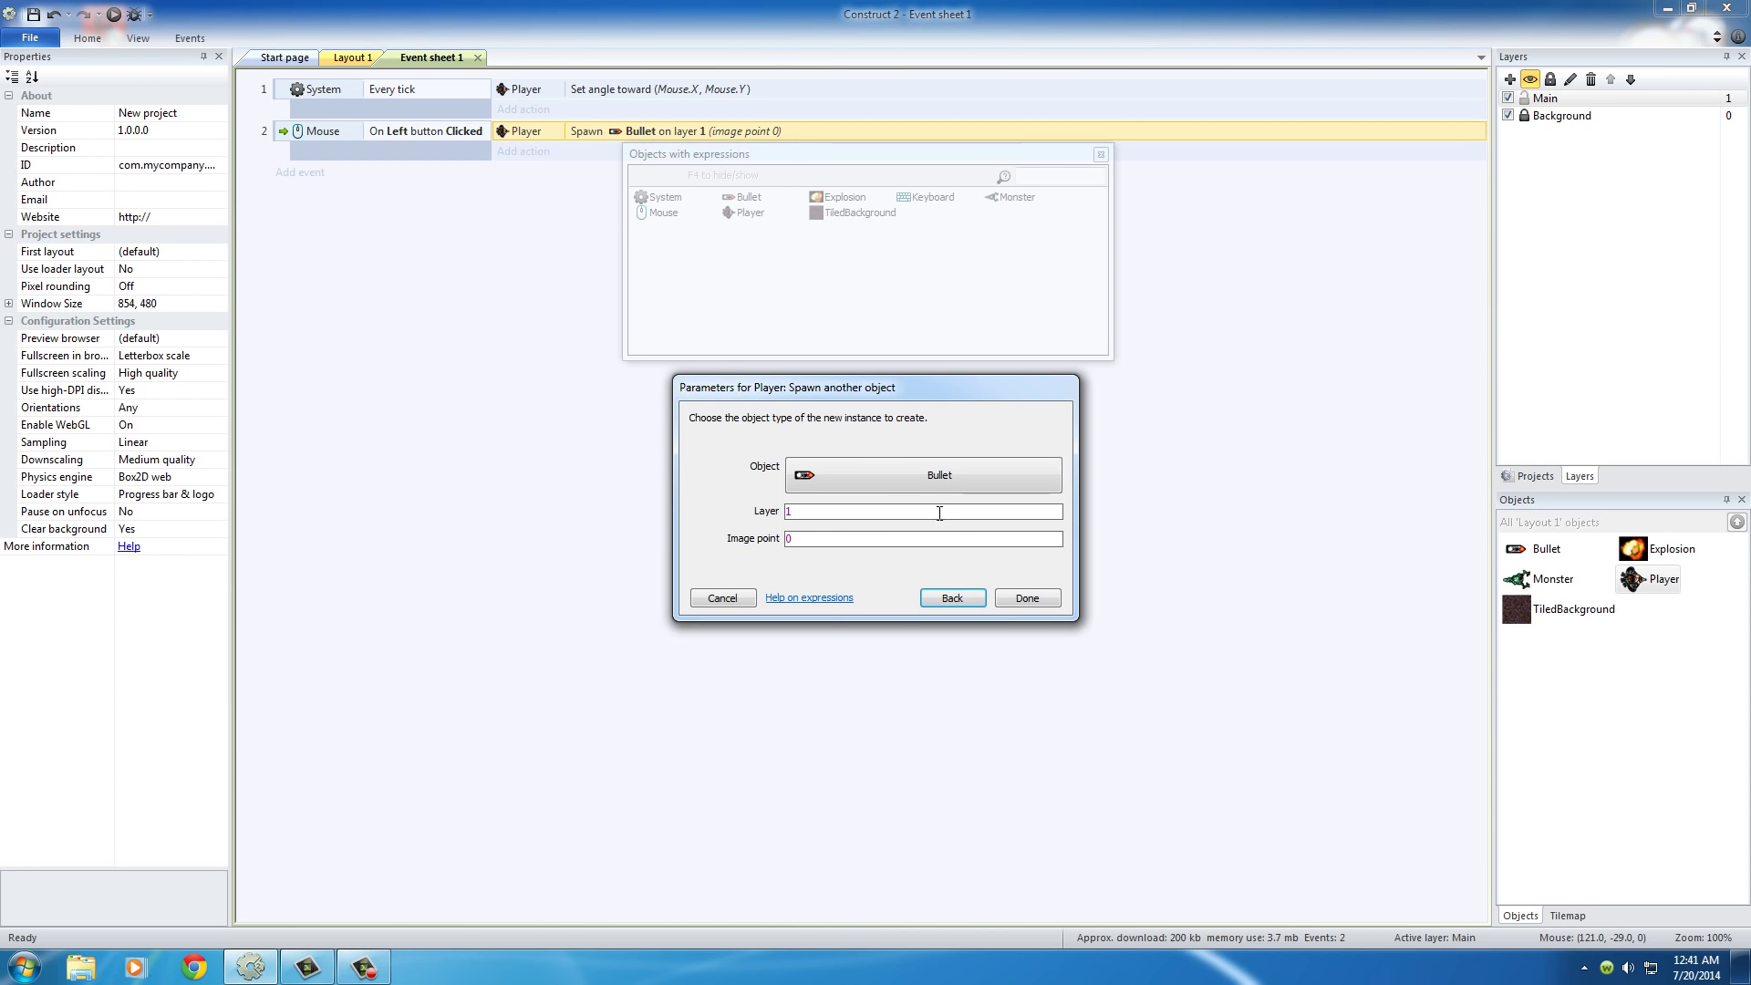
pyautogui.click(800, 539)
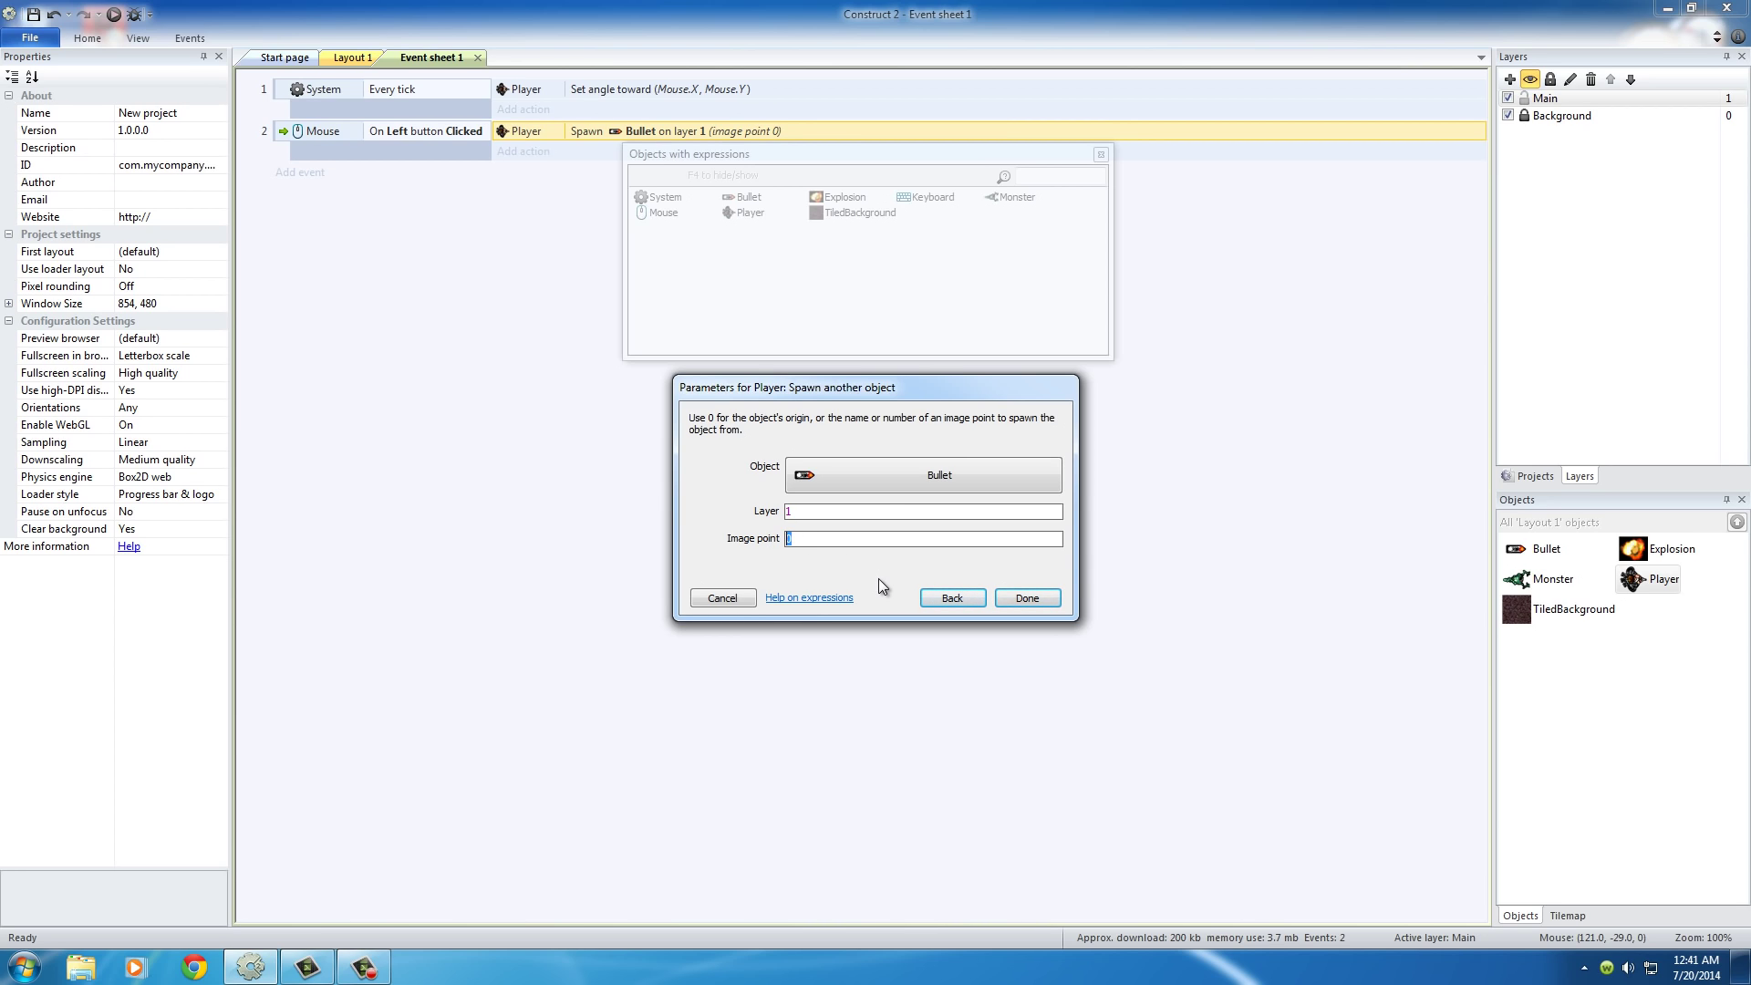
pyautogui.write('1')
pyautogui.click(1027, 598)
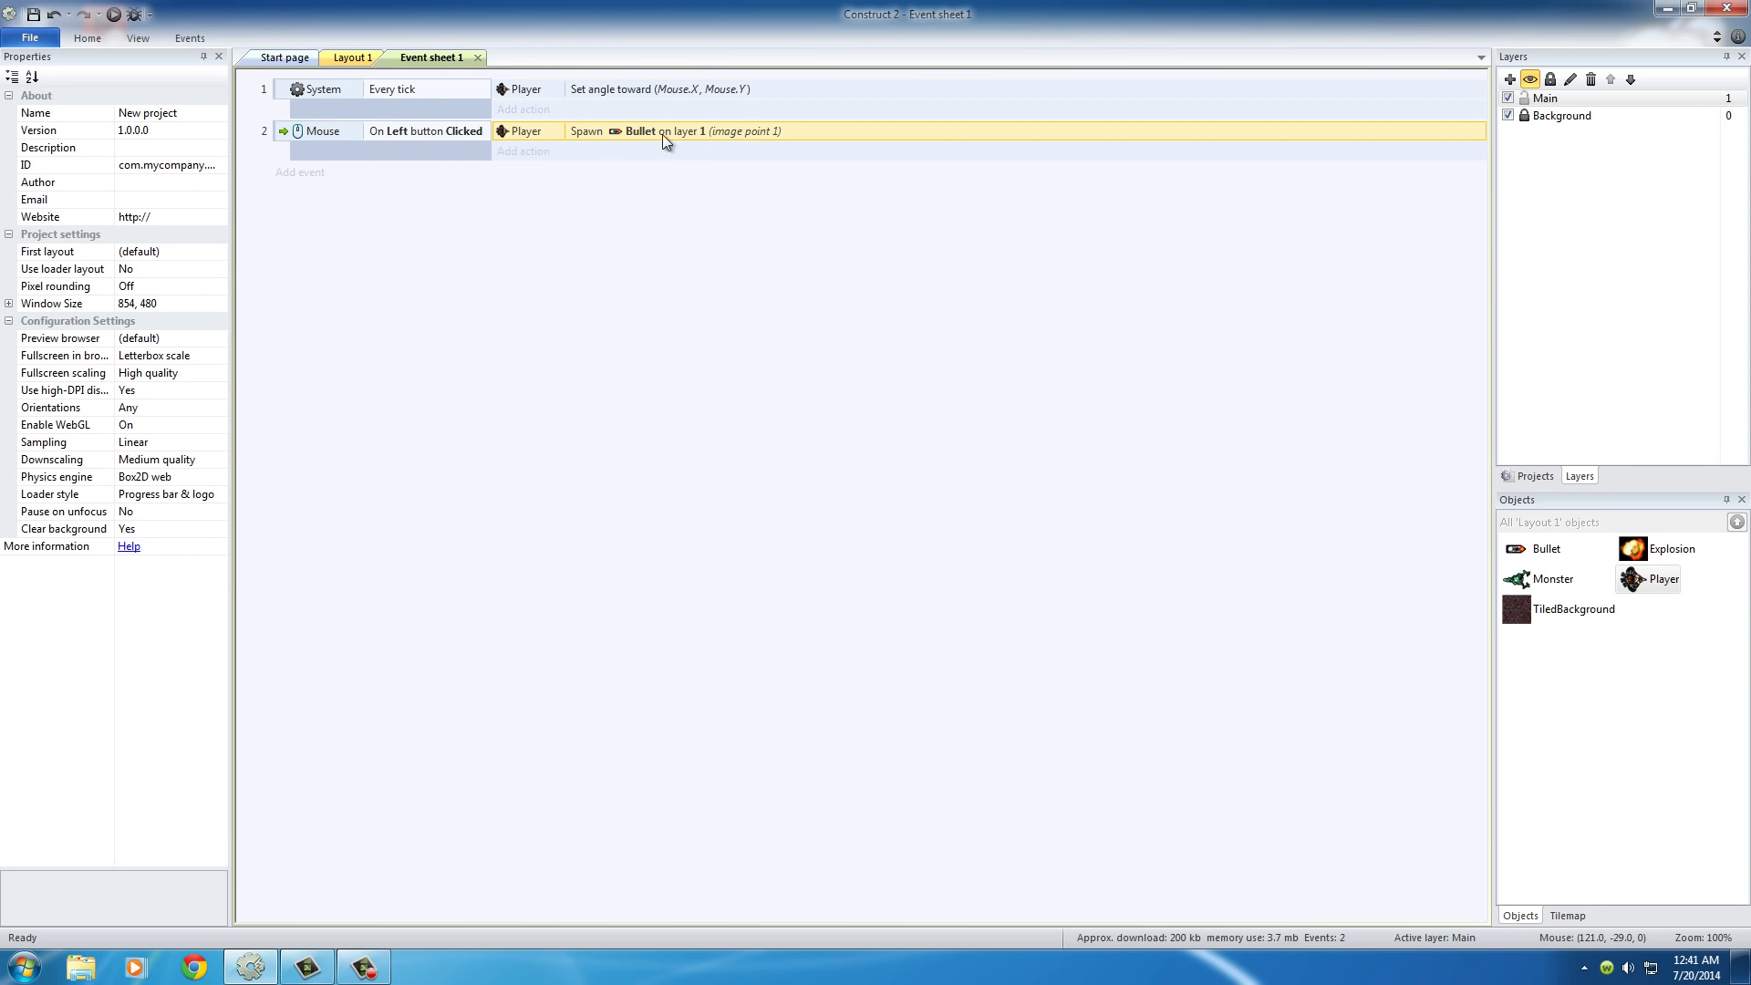
# Preview Layout 1 and fire bullets repeatedly at different aims to check that they leave from the gun's tip
pyautogui.click(348, 57)
pyautogui.click(112, 16)
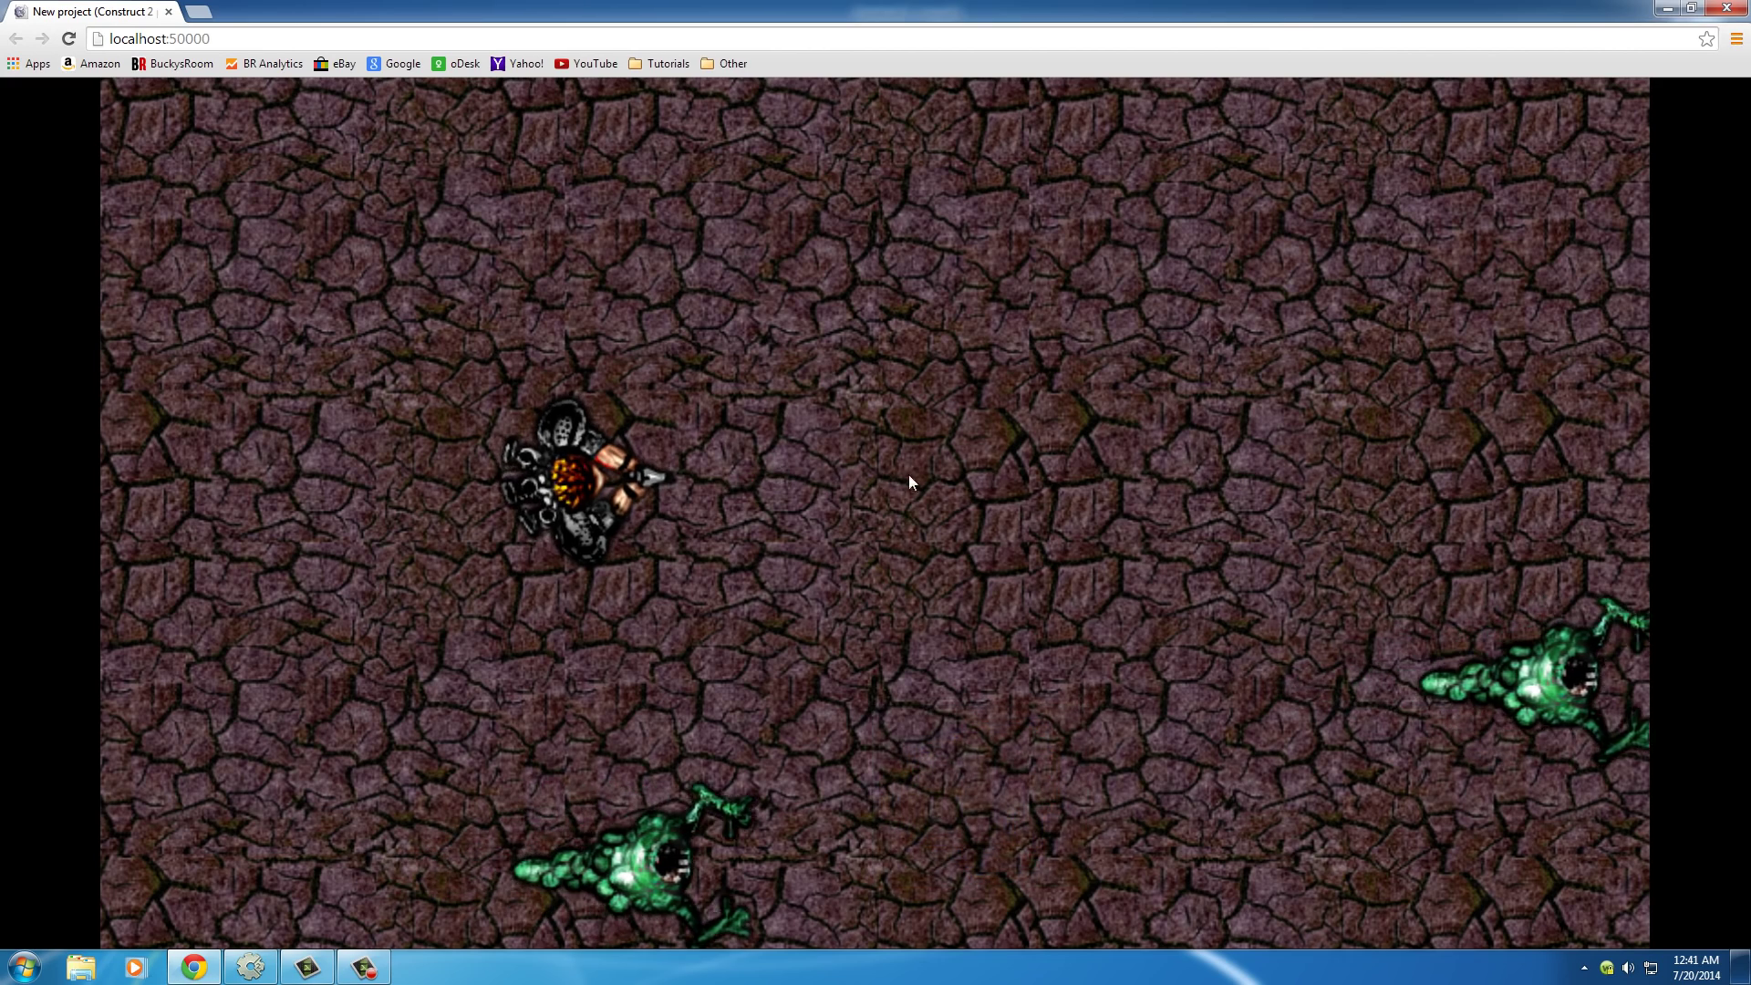
pyautogui.click(962, 492)
pyautogui.click(962, 493)
pyautogui.click(961, 492)
pyautogui.click(961, 492)
pyautogui.click(961, 492)
pyautogui.click(961, 492)
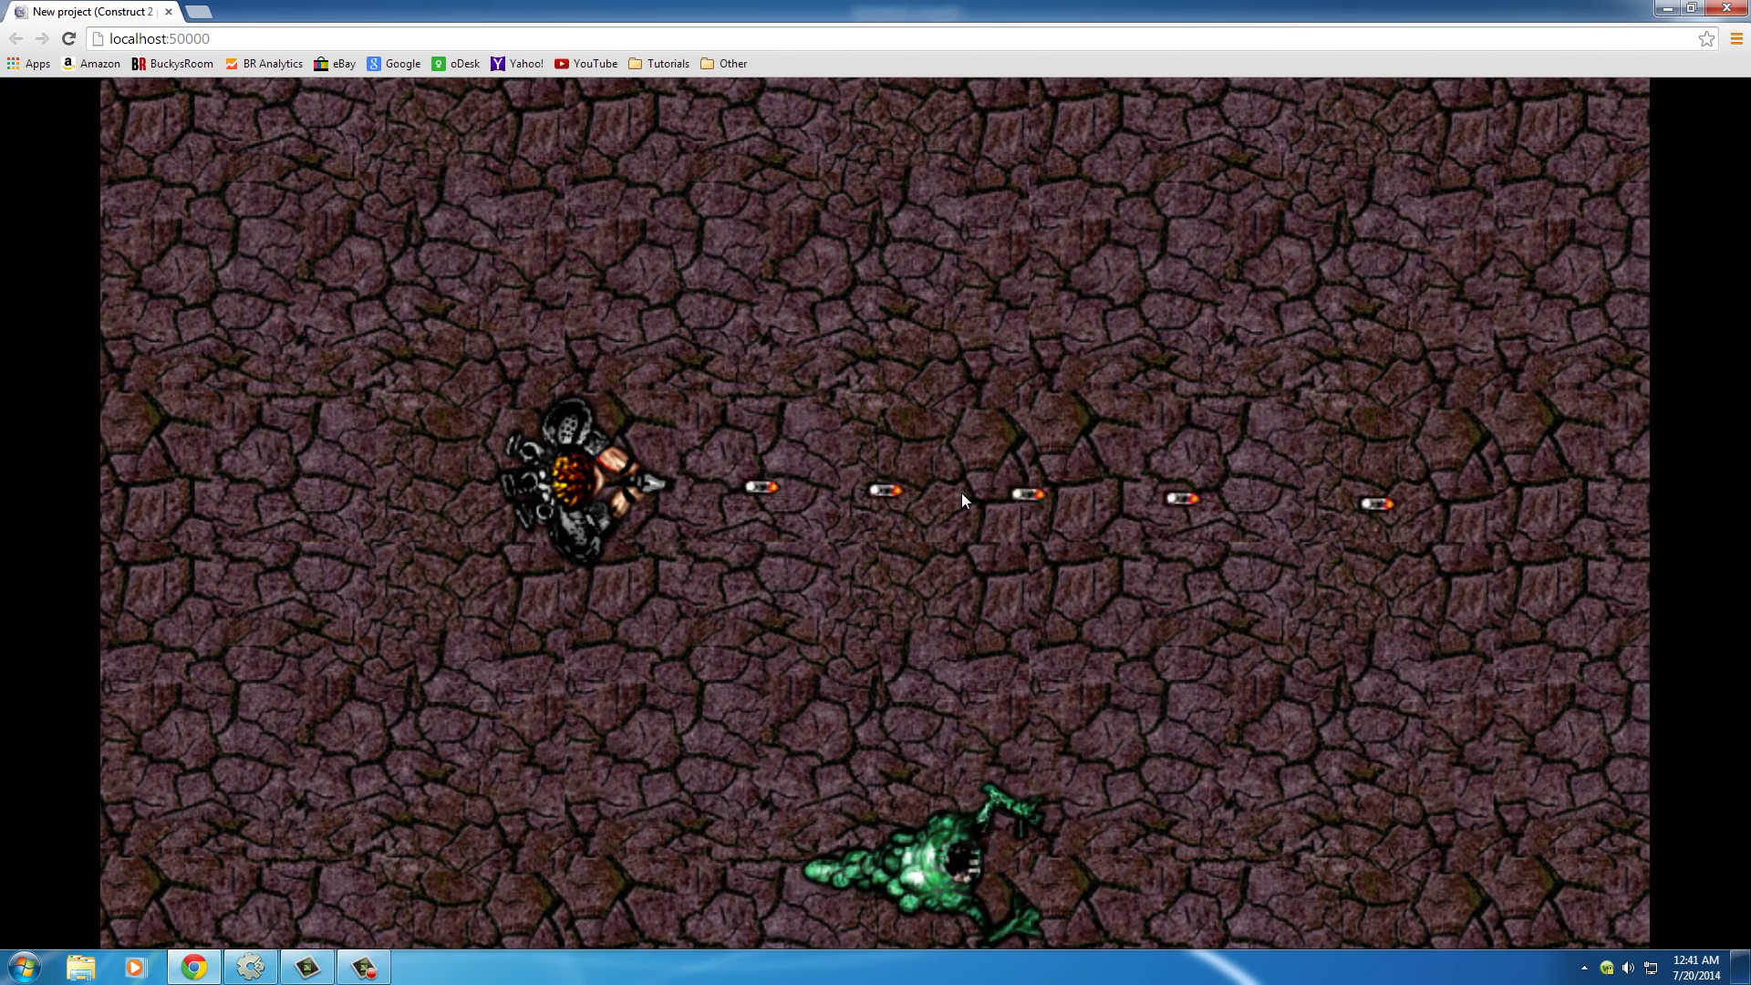
pyautogui.click(961, 493)
pyautogui.click(961, 493)
pyautogui.click(961, 492)
pyautogui.click(961, 493)
pyautogui.click(961, 492)
pyautogui.click(962, 493)
pyautogui.click(960, 492)
pyautogui.click(960, 493)
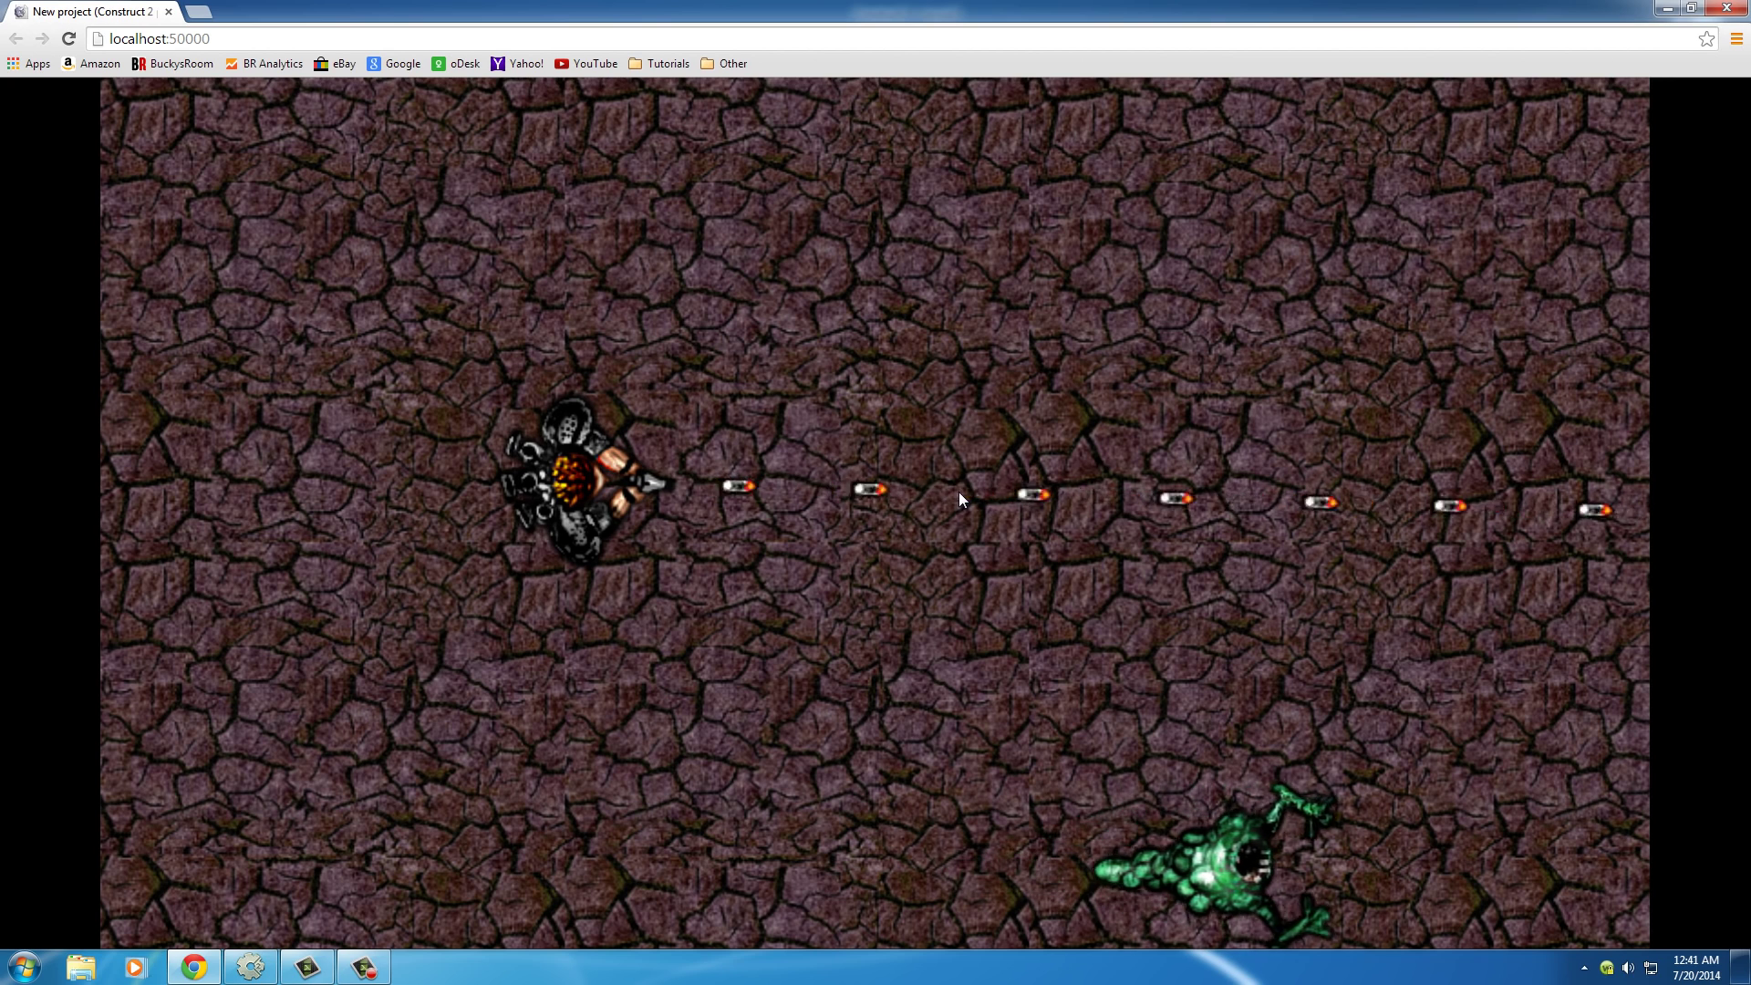
pyautogui.click(959, 491)
pyautogui.click(959, 492)
pyautogui.click(957, 492)
pyautogui.click(958, 492)
pyautogui.click(956, 492)
pyautogui.click(956, 492)
pyautogui.click(956, 490)
pyautogui.click(956, 491)
pyautogui.click(956, 490)
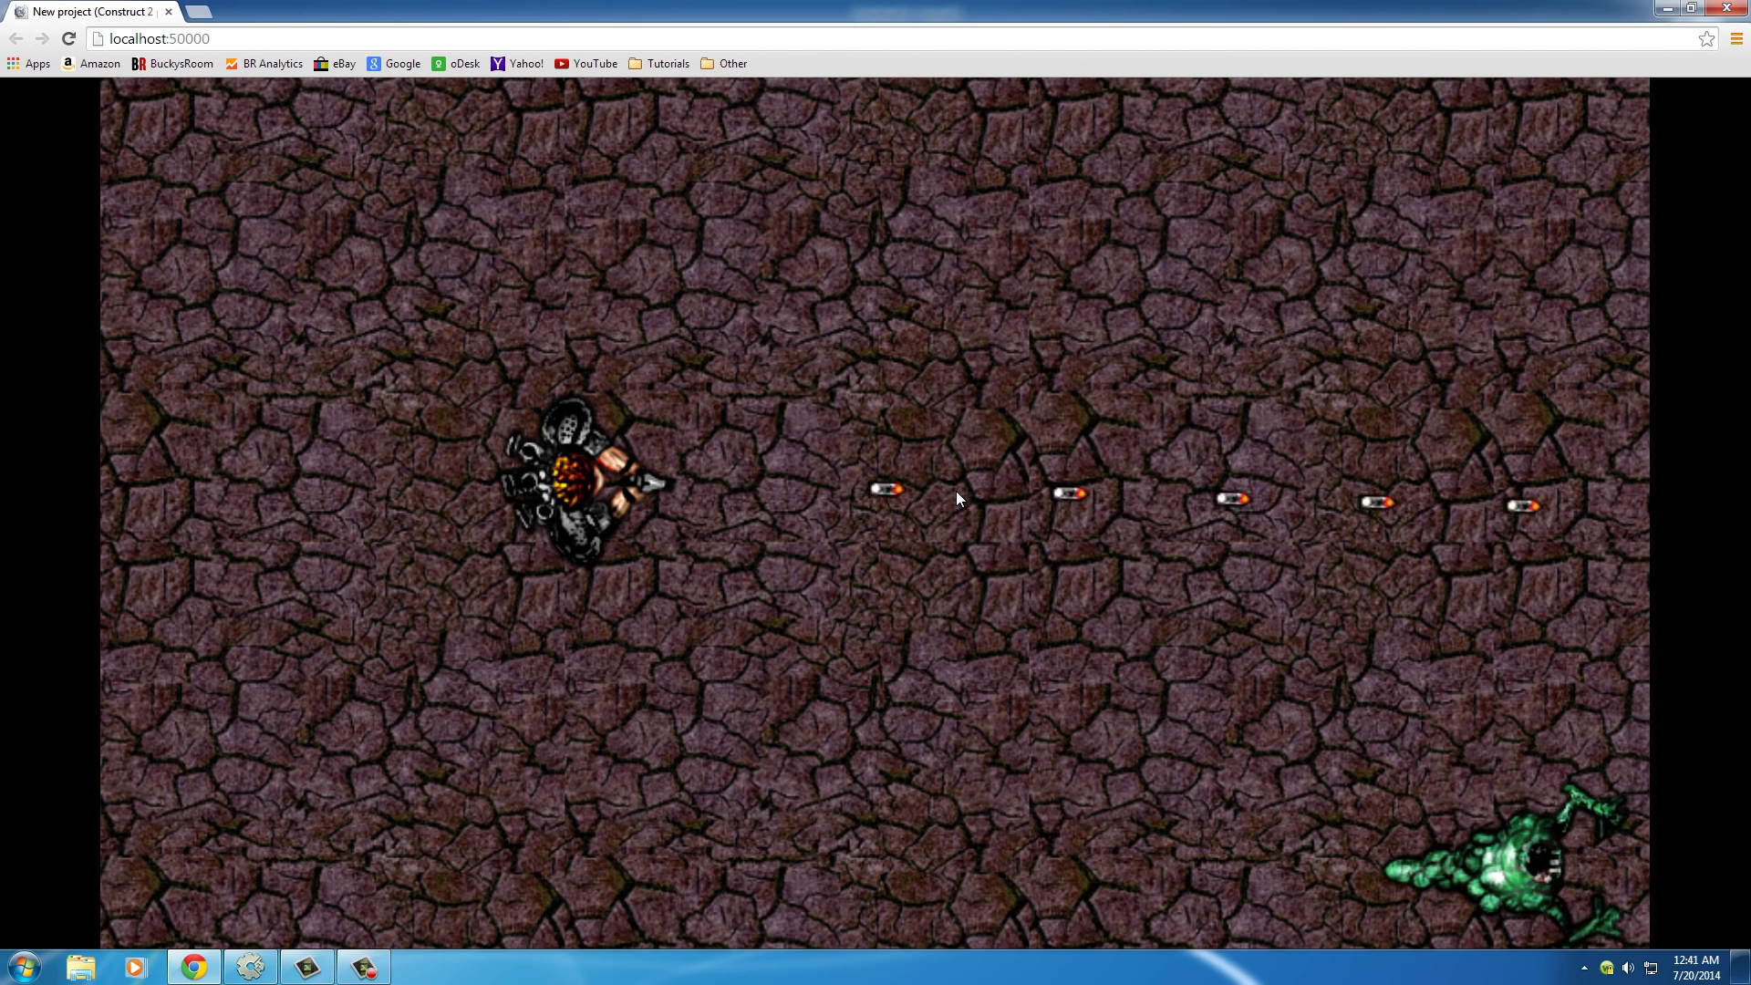
pyautogui.click(956, 490)
pyautogui.click(955, 490)
pyautogui.click(954, 490)
pyautogui.click(954, 489)
pyautogui.click(949, 491)
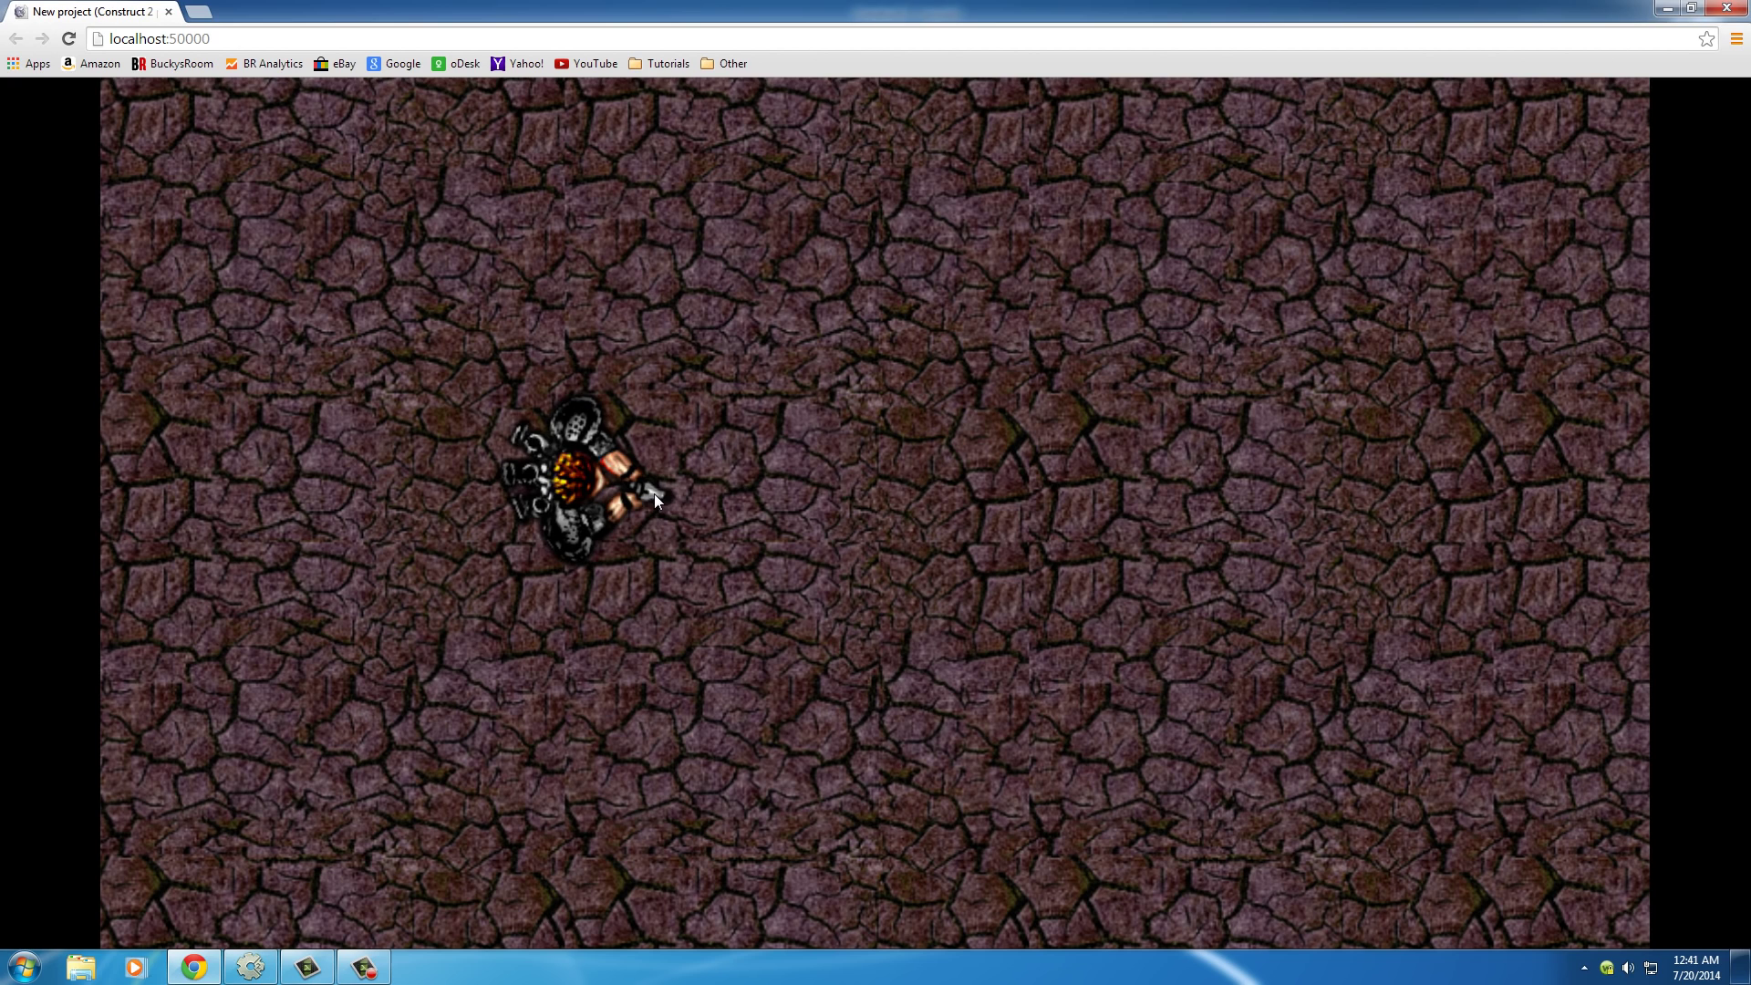
pyautogui.click(795, 484)
pyautogui.click(812, 485)
pyautogui.click(837, 491)
pyautogui.click(853, 495)
pyautogui.click(921, 501)
pyautogui.click(1182, 523)
pyautogui.click(1225, 435)
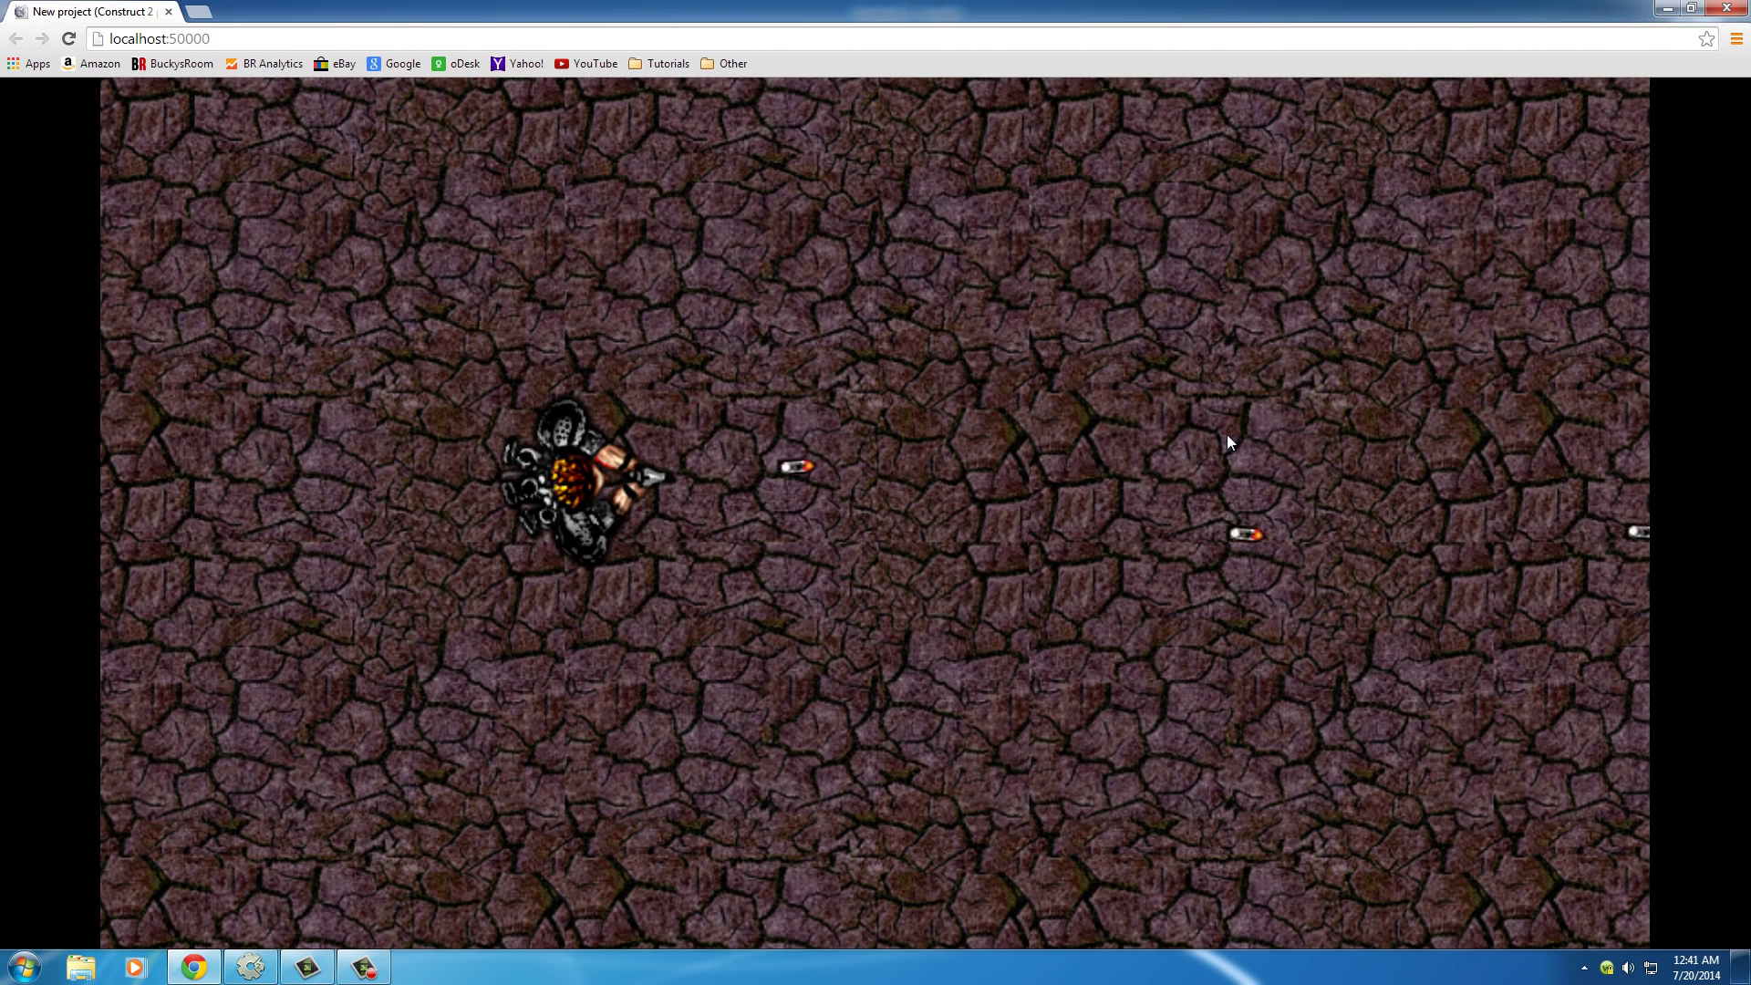
# Keep firing bullets while lowering the player's aim to check that each shot starts at the gun's tip
pyautogui.click(1227, 434)
pyautogui.click(1231, 432)
pyautogui.click(1247, 558)
pyautogui.click(1240, 642)
pyautogui.click(1242, 642)
pyautogui.click(1249, 626)
pyautogui.click(1255, 615)
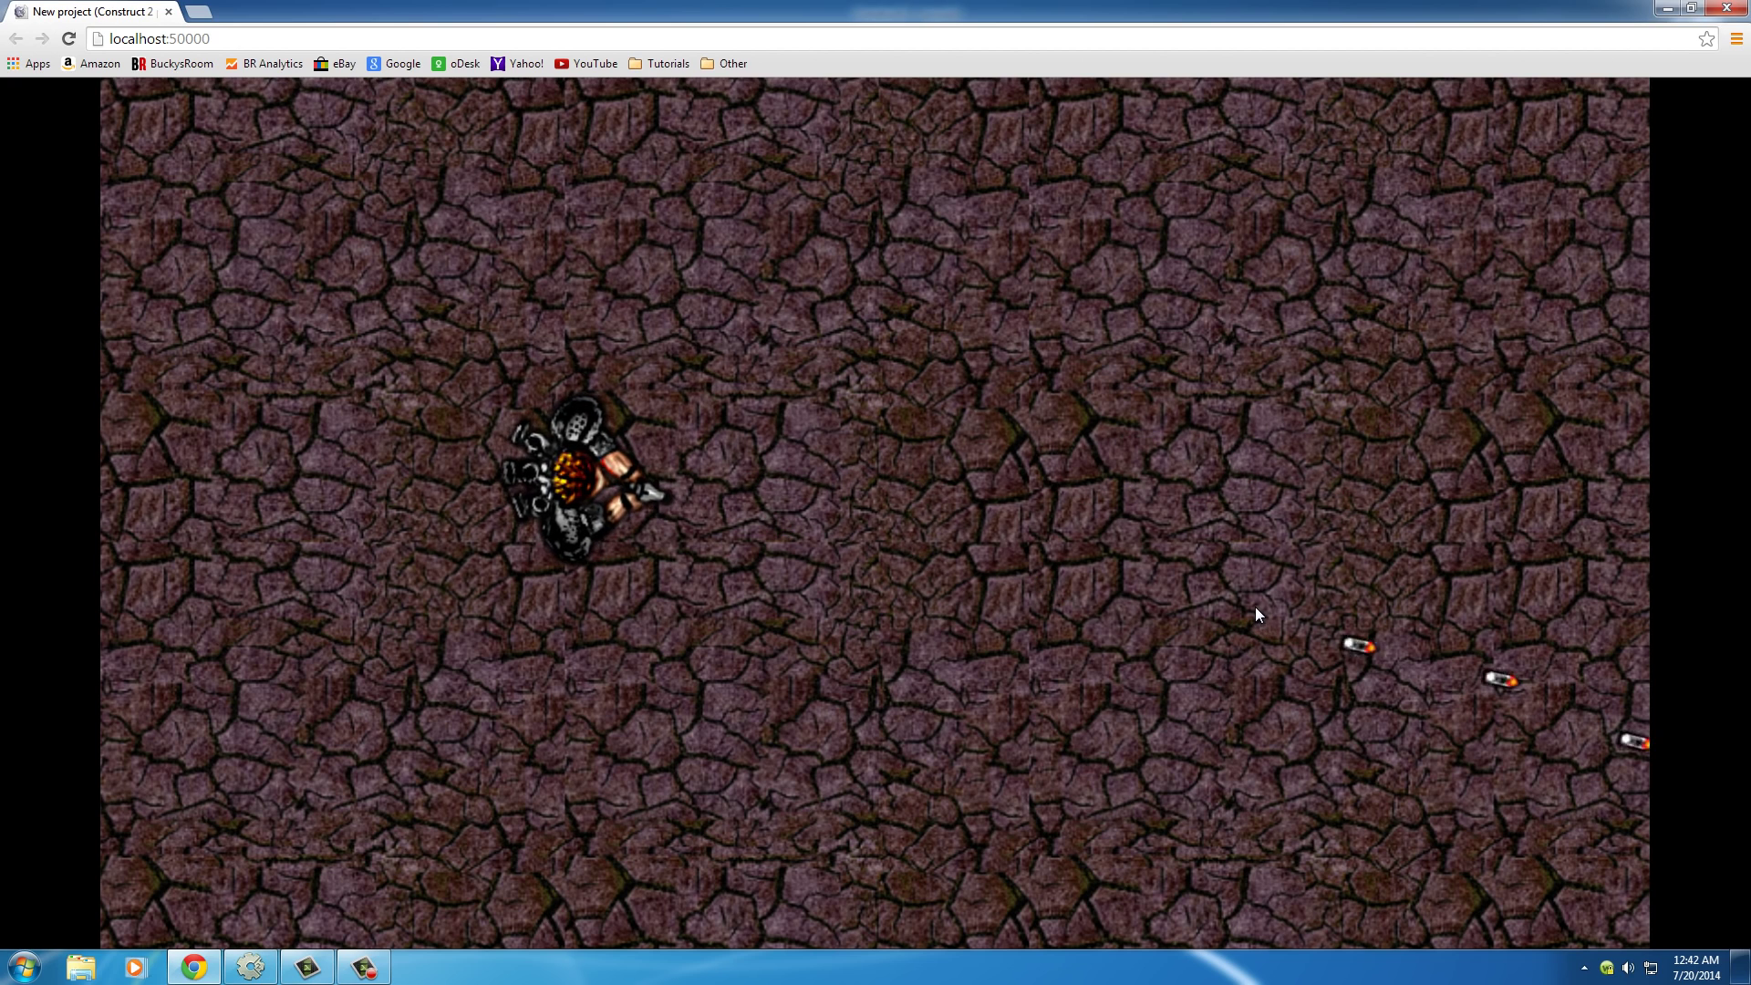
# Test moving the player right, down, left and up across the layout while changing its aim, fire a shot, and close the preview
pyautogui.press('Right')
pyautogui.press('Right')
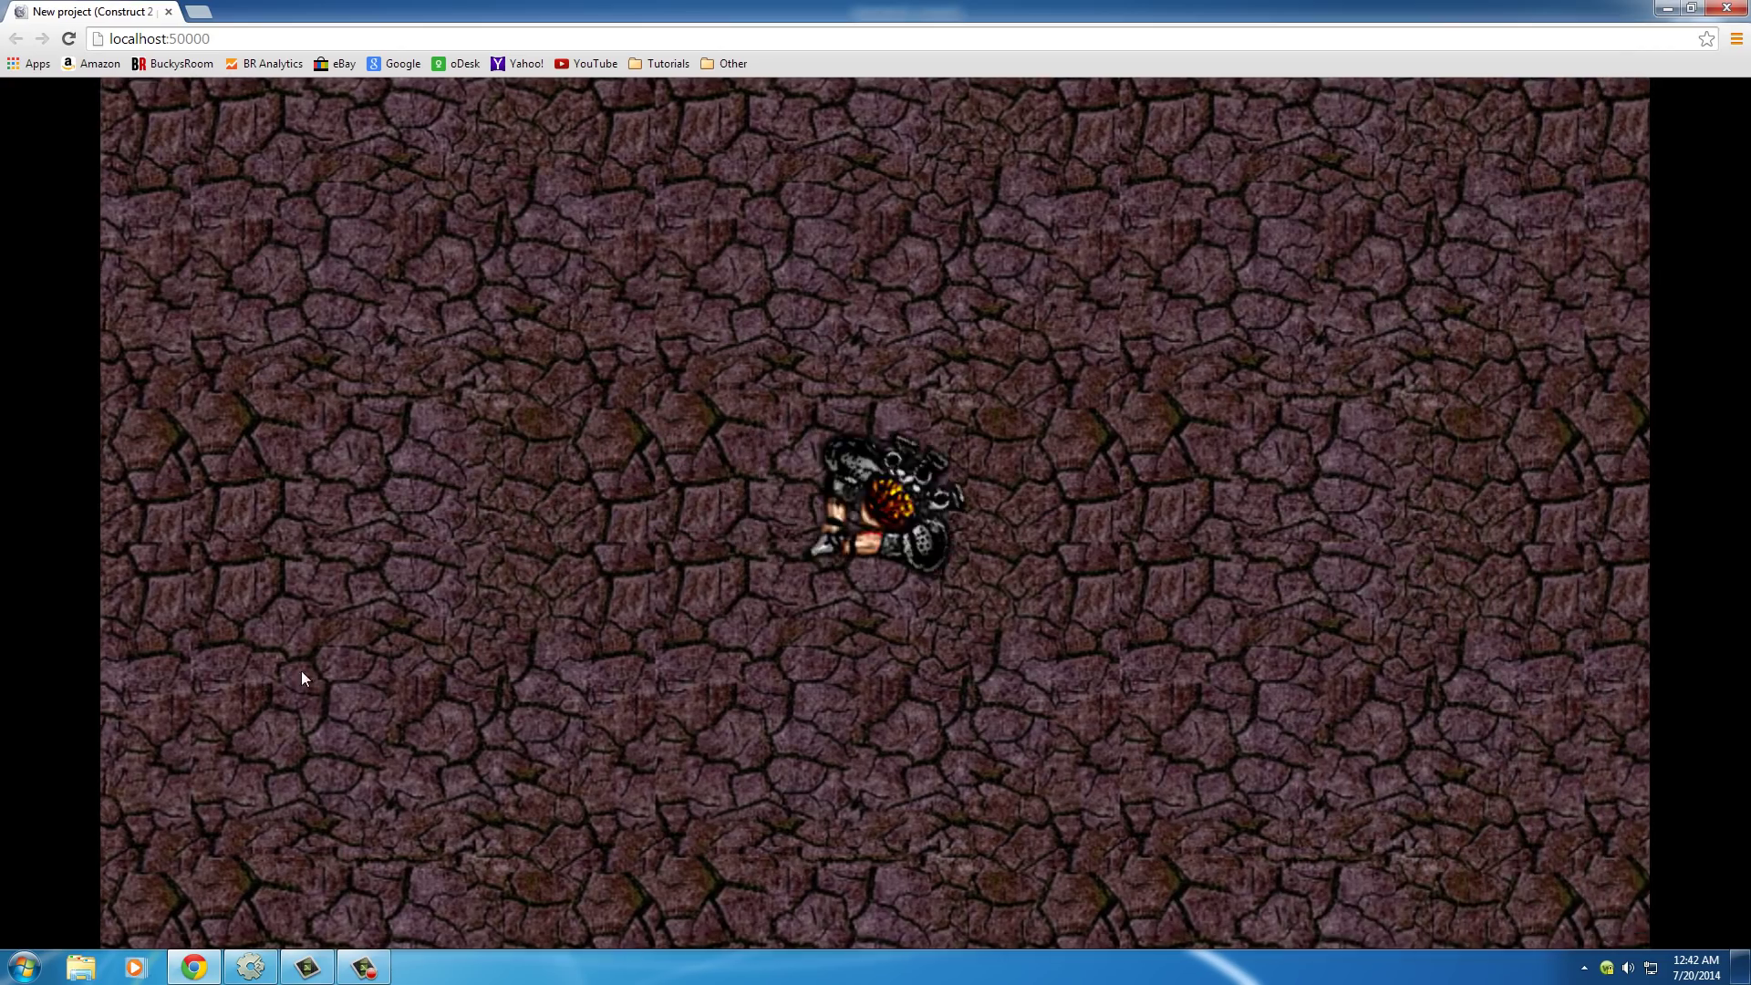
pyautogui.press('Down')
pyautogui.press('Down')
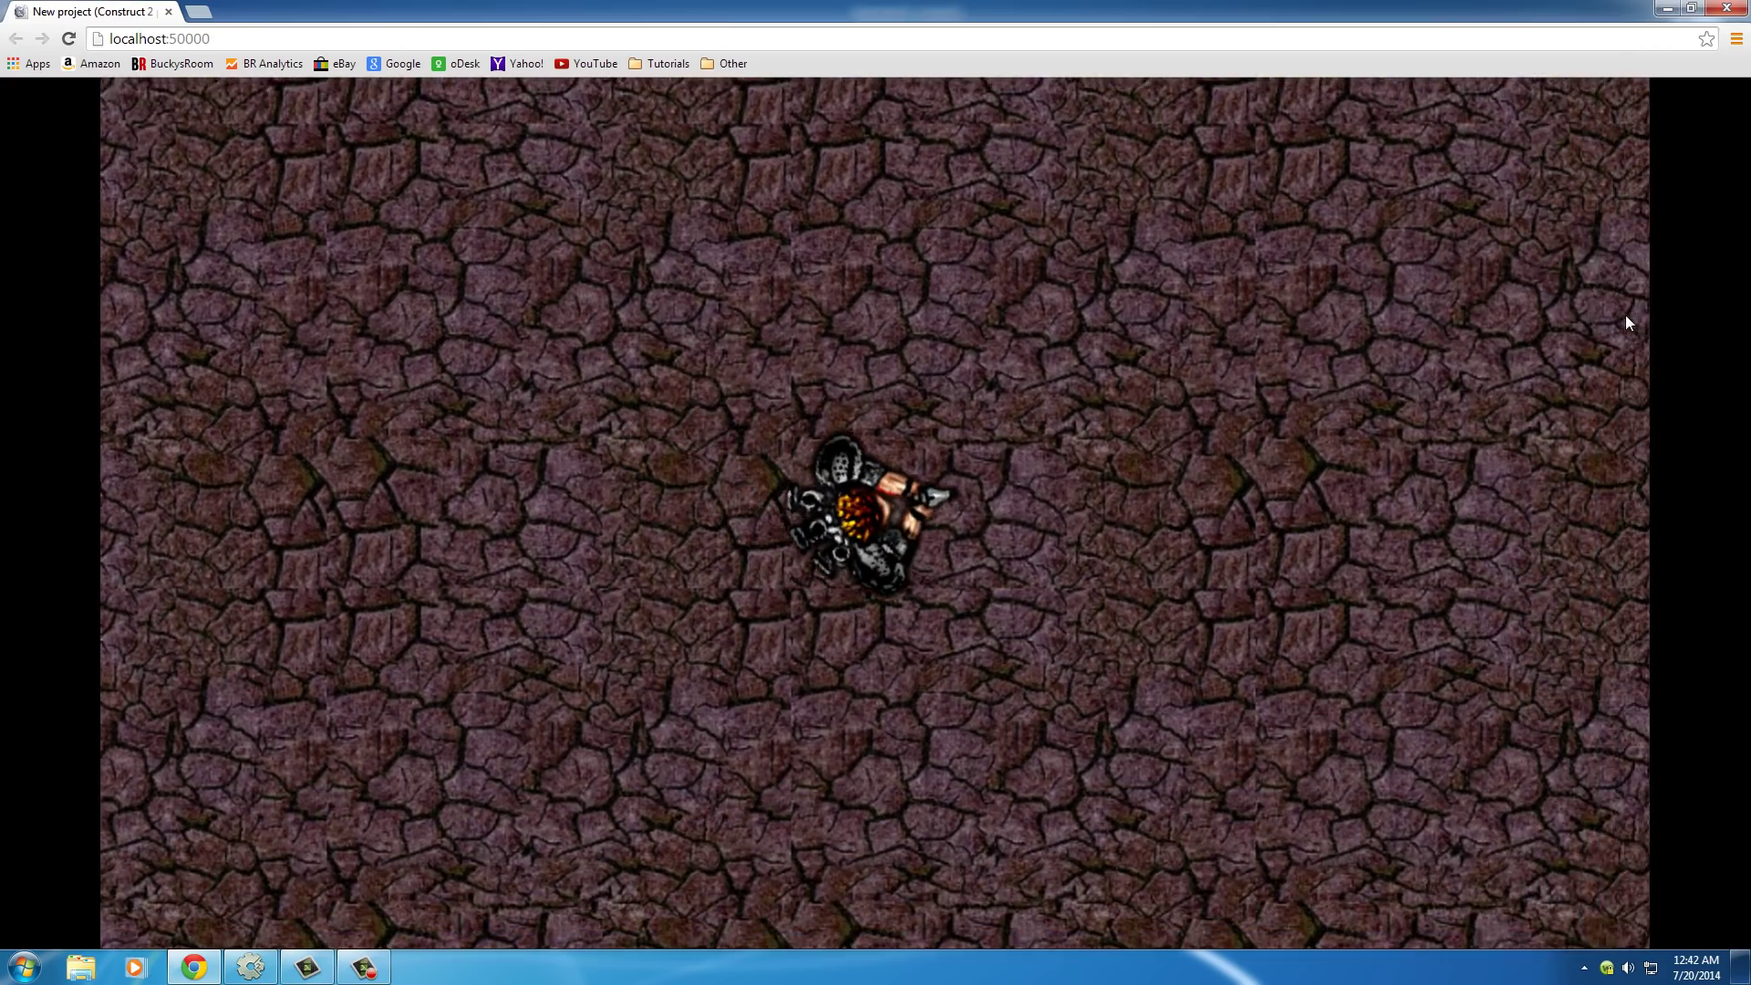
pyautogui.press('Down')
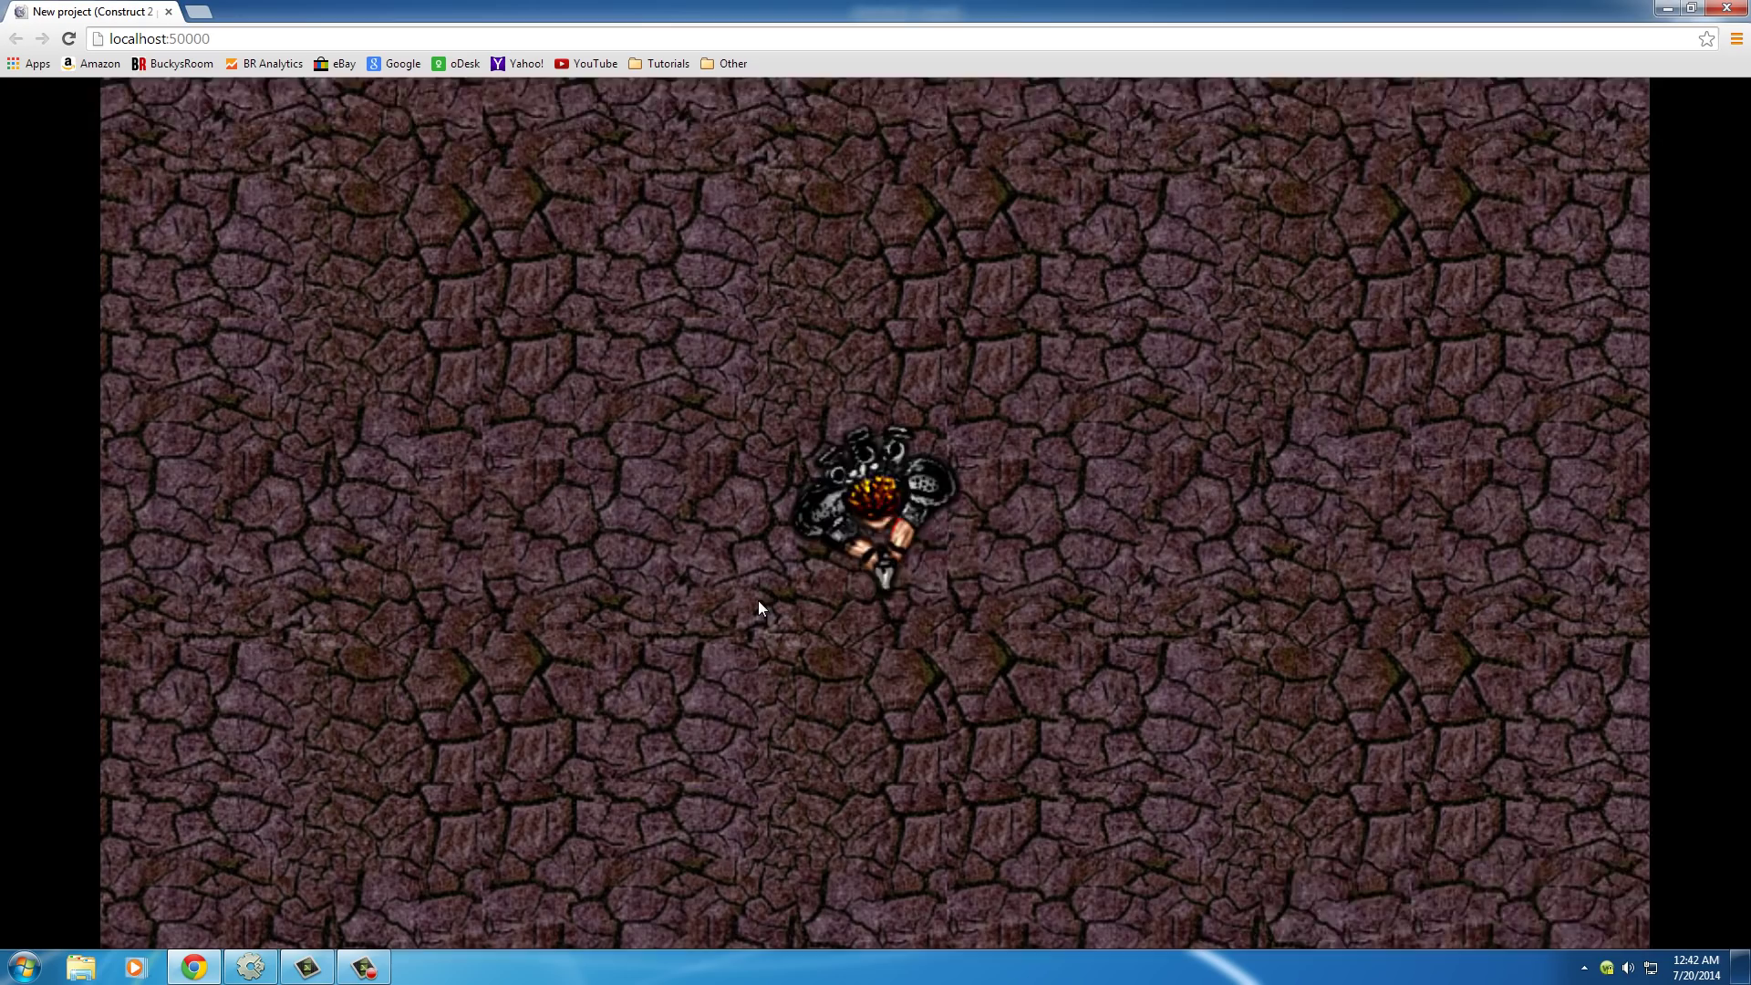
pyautogui.press('Right')
pyautogui.press('Left')
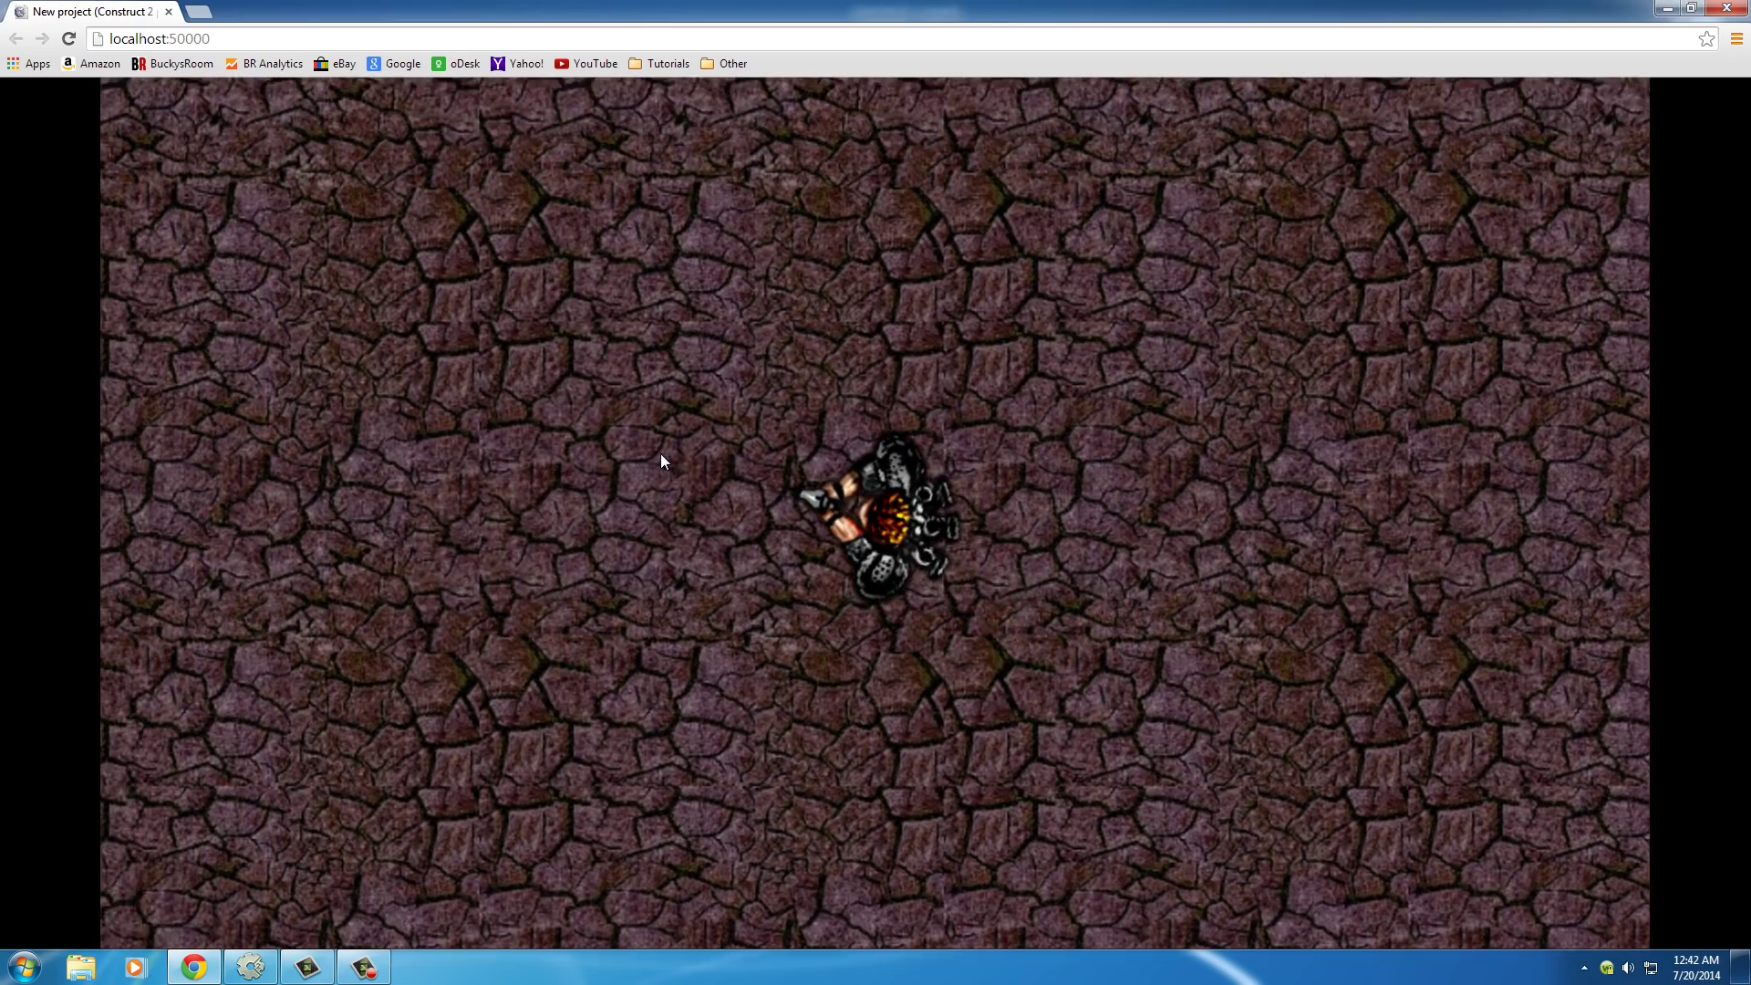
pyautogui.press('Up')
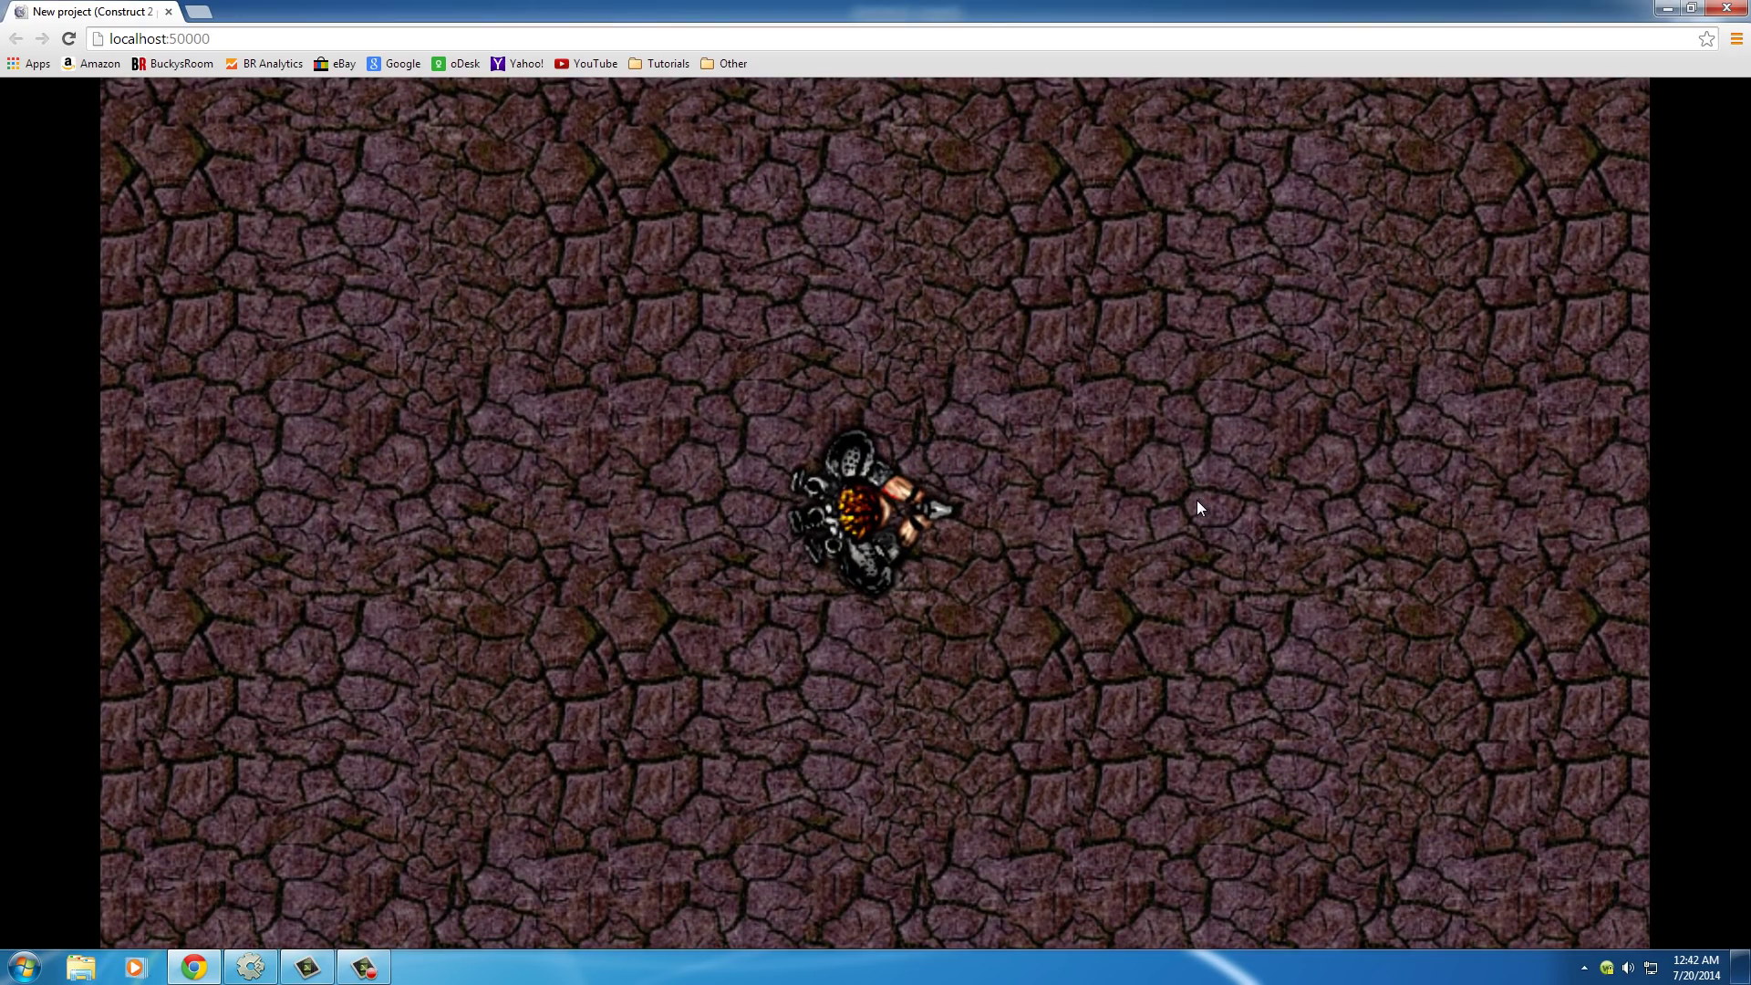
pyautogui.click(1196, 500)
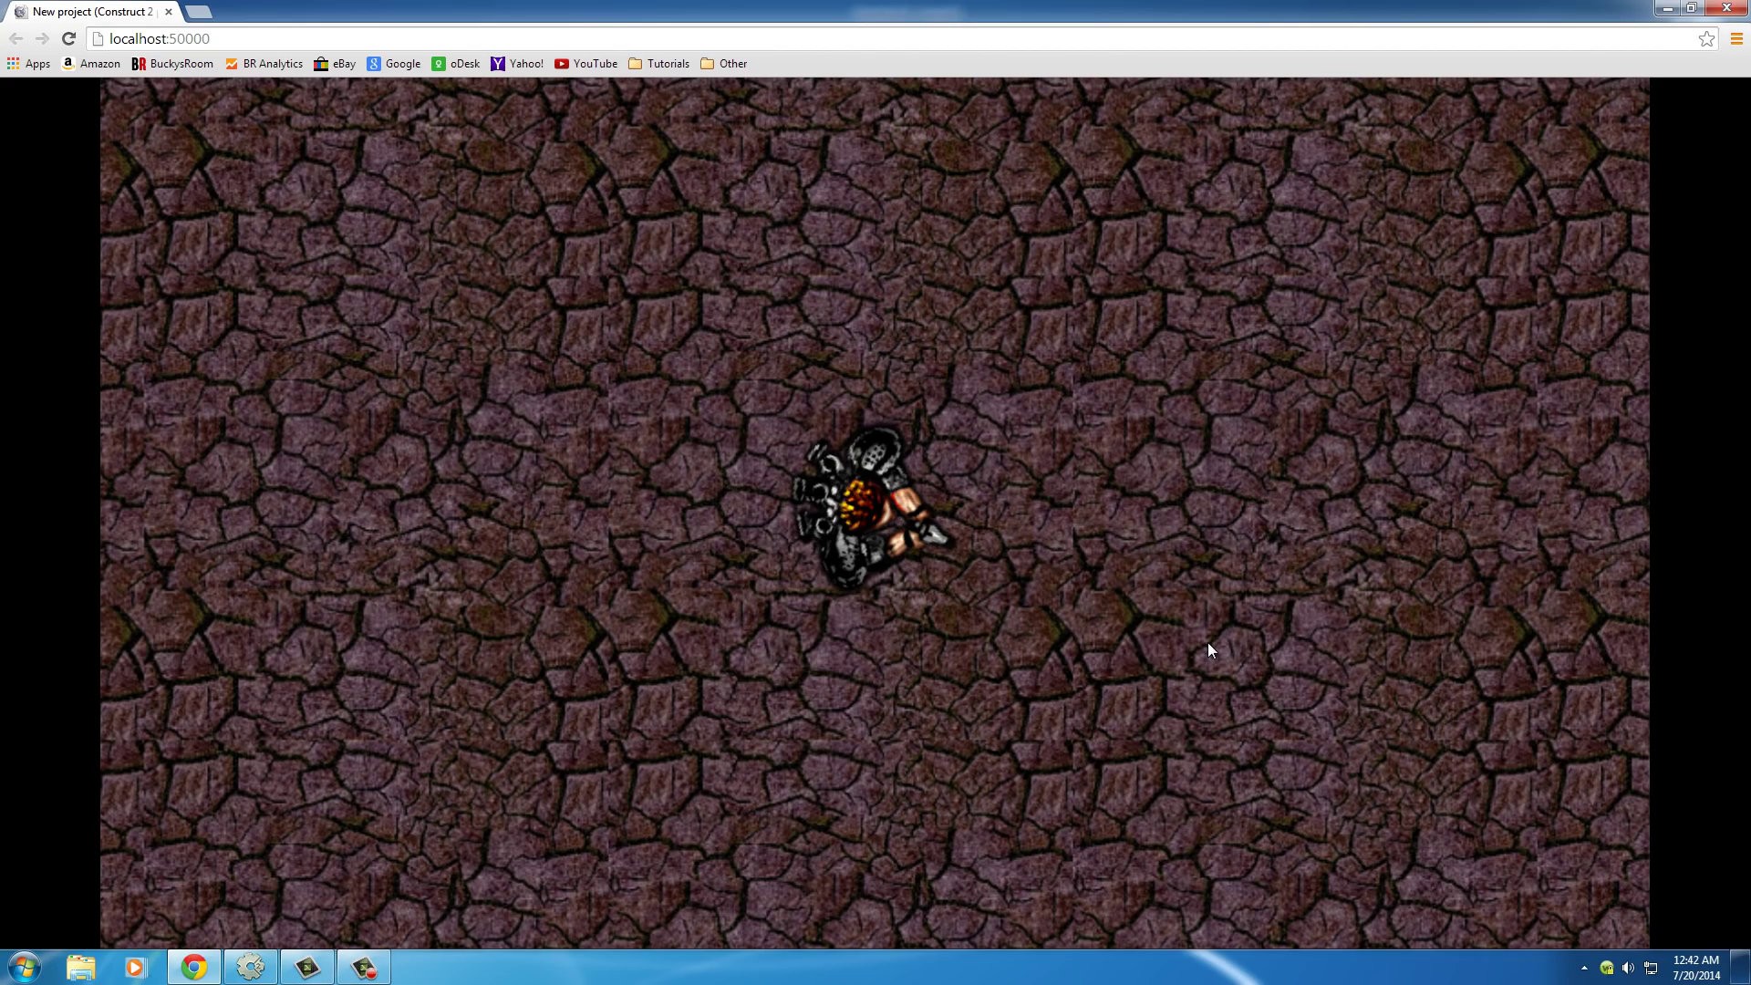
pyautogui.click(1726, 8)
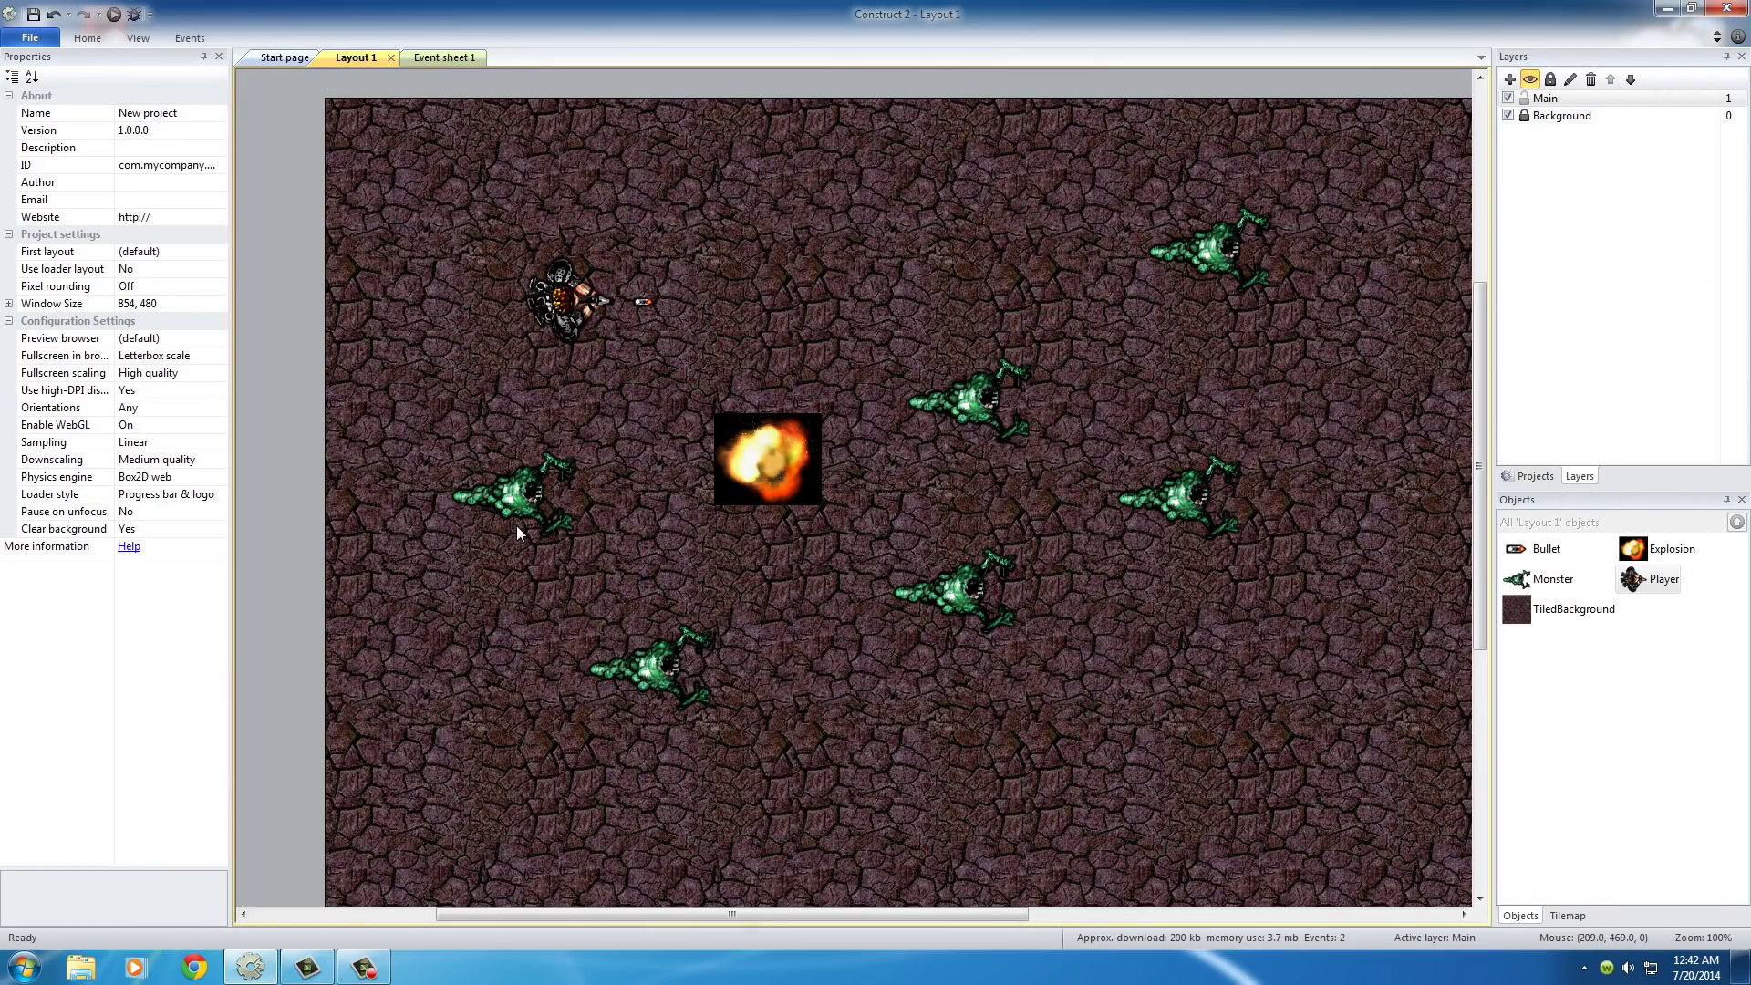